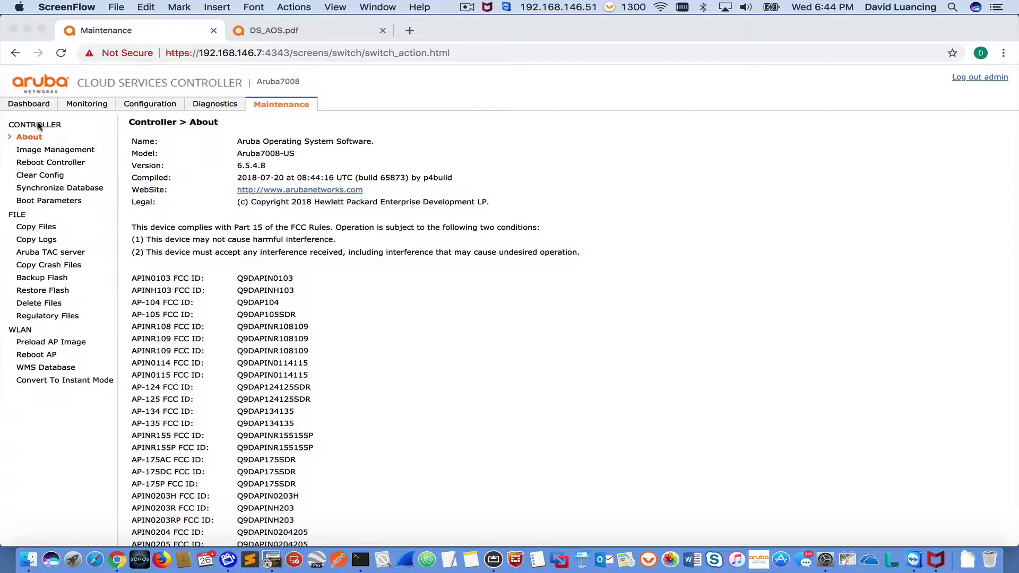
Open the dashboard's Traffic Analysis page and compare its AppRF and Web Content views.
{"action": "left_click", "coordinate": [32, 105]}
{"action": "left_click", "coordinate": [32, 105]}
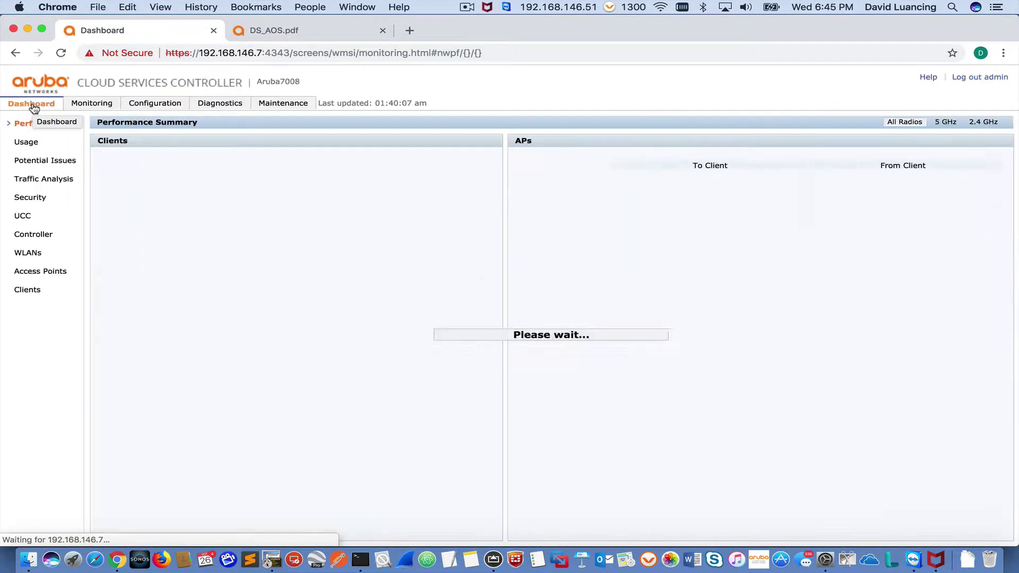
{"action": "left_click", "coordinate": [38, 180]}
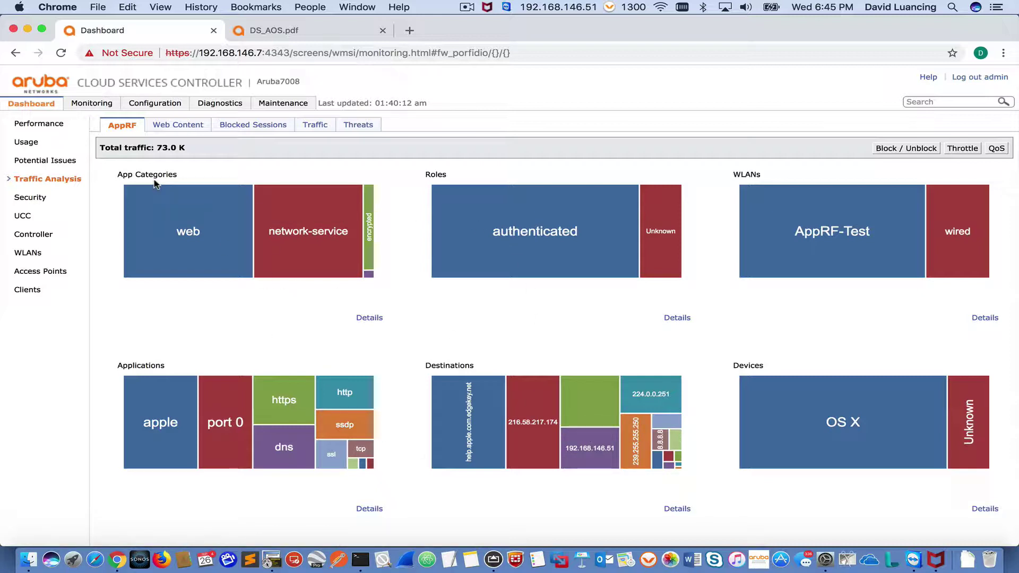
{"action": "mouse_move", "coordinate": [167, 190]}
{"action": "left_click", "coordinate": [191, 126]}
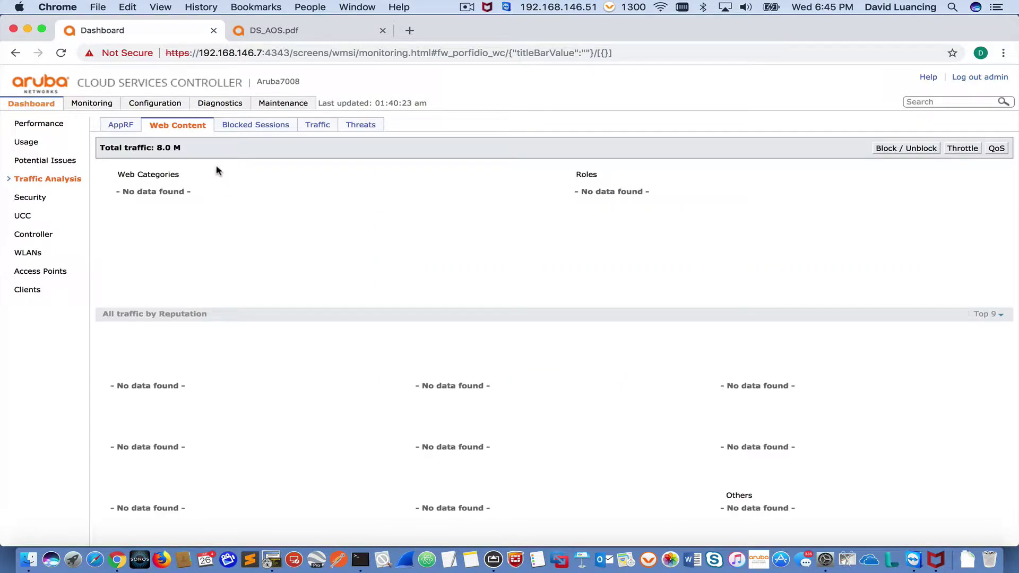
{"action": "left_click", "coordinate": [116, 129]}
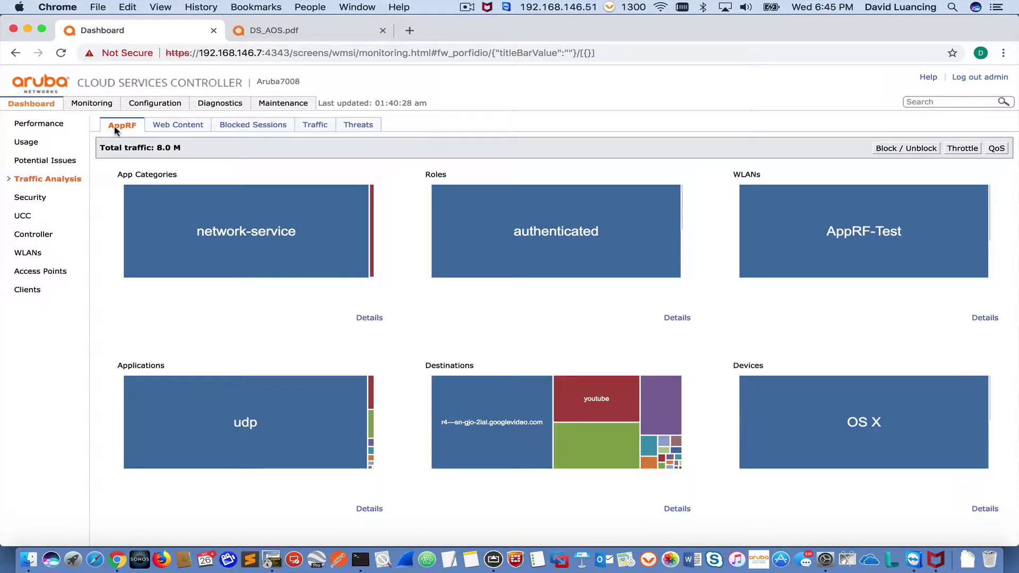
Open the AppRF destination details and expand the applications and application categories in the usage breakdown.
{"action": "left_click", "coordinate": [682, 508]}
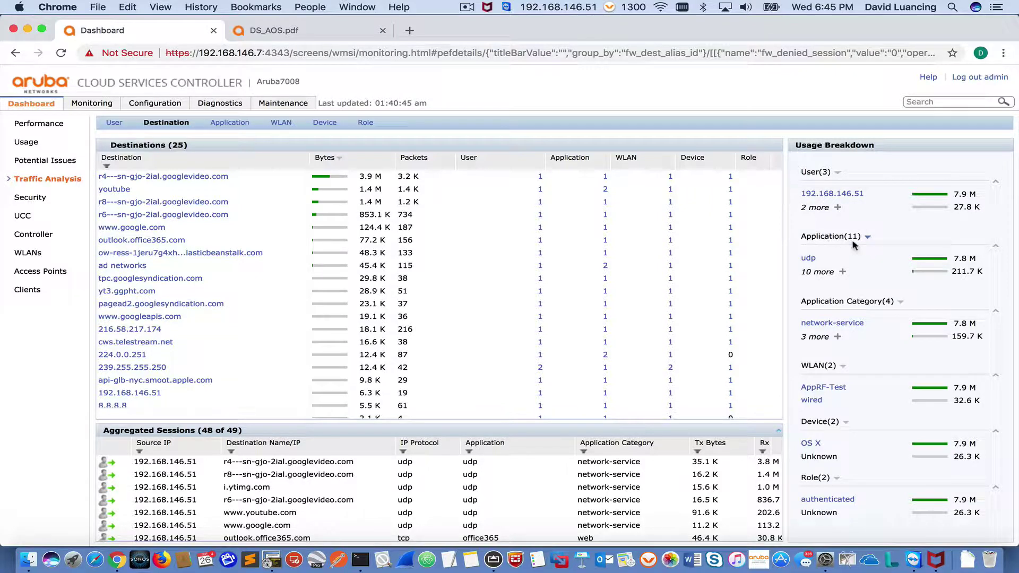
{"action": "left_click", "coordinate": [843, 272]}
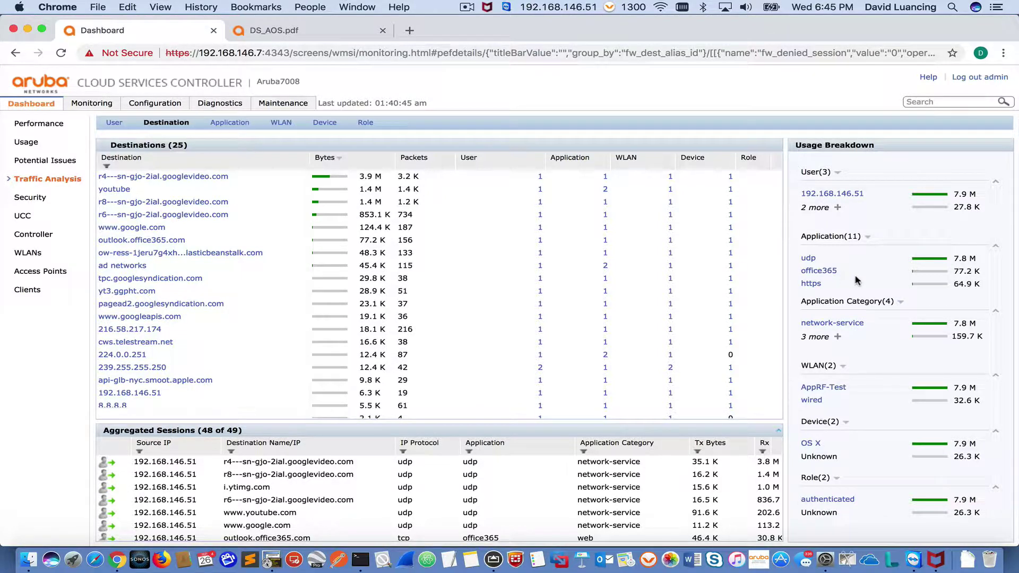
{"action": "scroll", "coordinate": [855, 279], "scroll_direction": "down", "scroll_amount": 5}
{"action": "scroll", "coordinate": [856, 280], "scroll_direction": "down", "scroll_amount": 3}
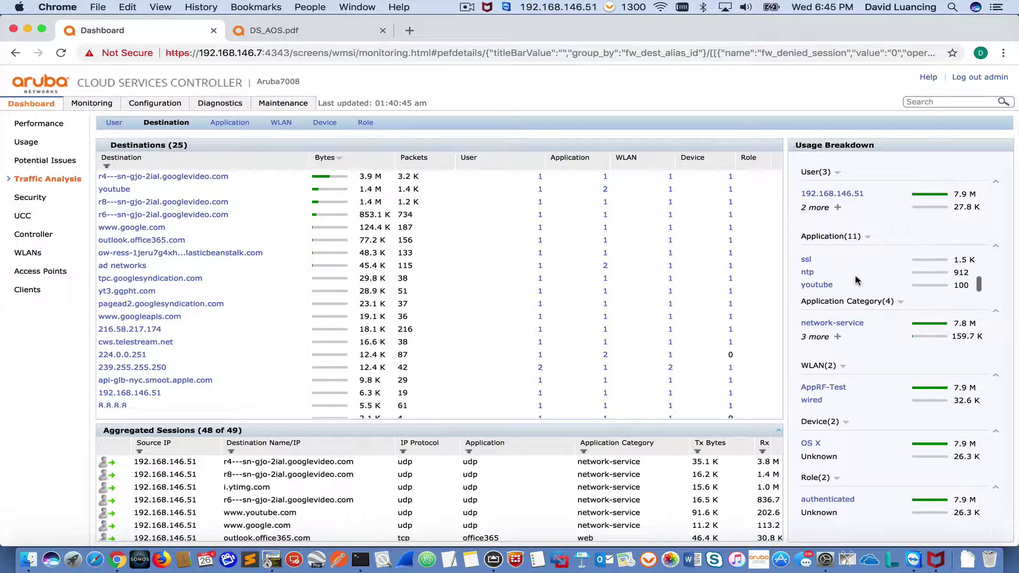
{"action": "left_click", "coordinate": [837, 337]}
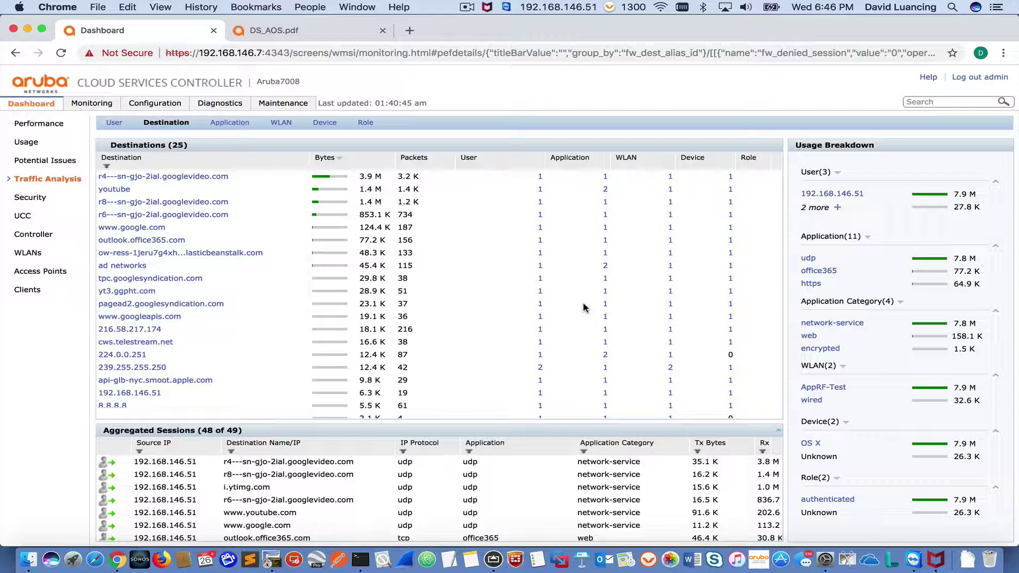
Check the connected wireless clients against the computer's Wi-Fi details and view the statistics of client 192.168.146.51.
{"action": "left_click", "coordinate": [24, 292]}
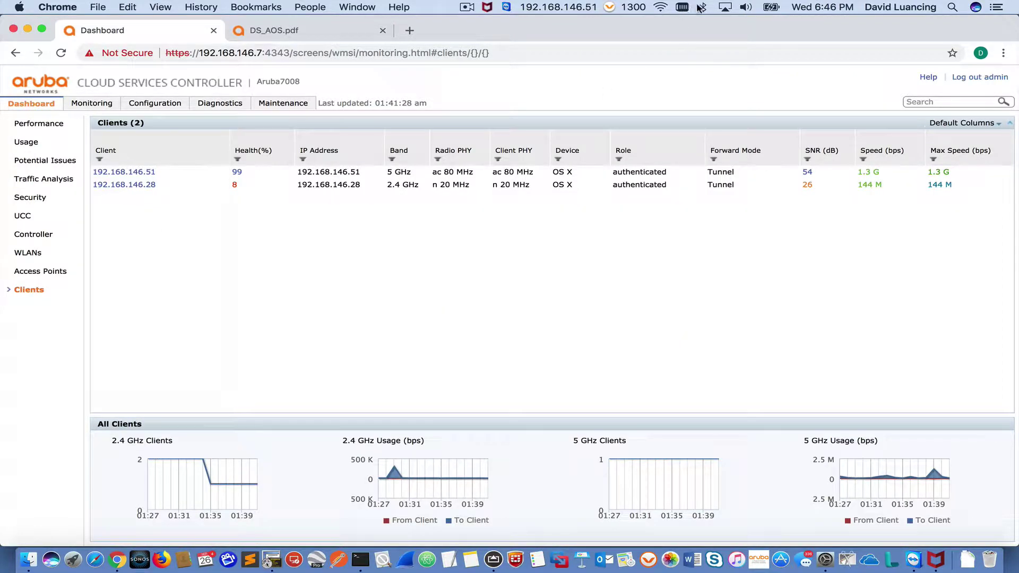
{"action": "left_click", "coordinate": [661, 7]}
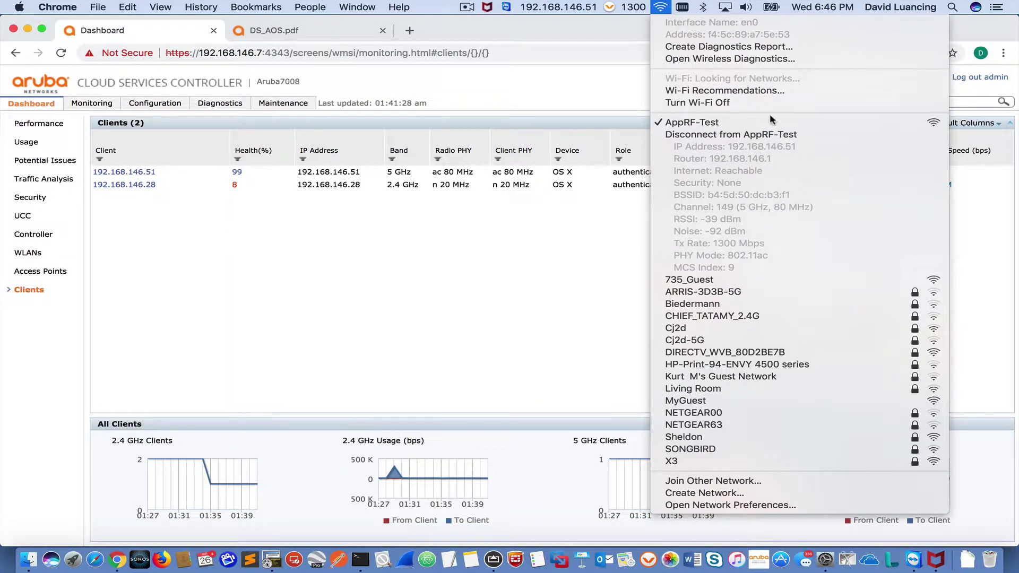
{"action": "left_click", "coordinate": [516, 258]}
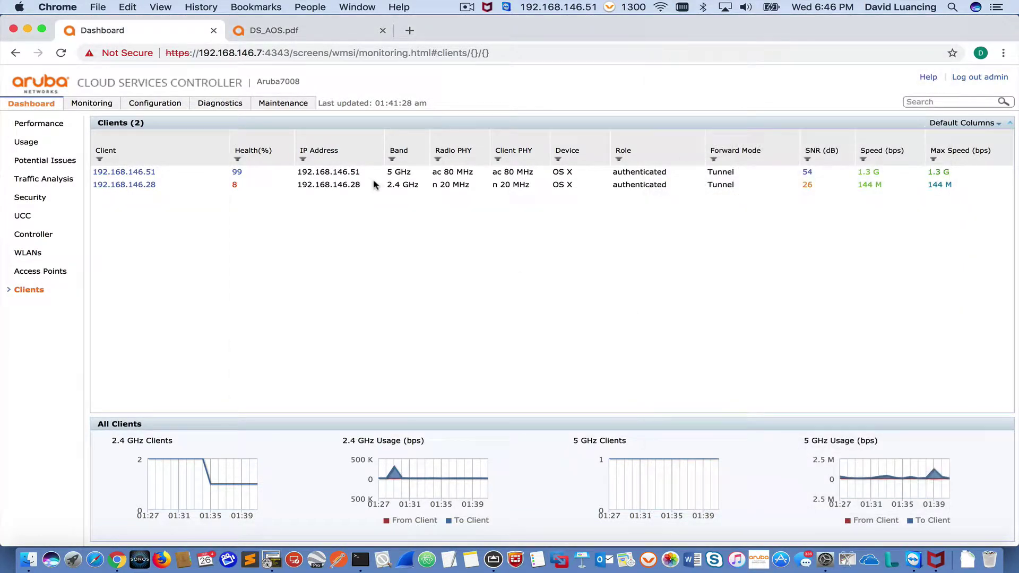
{"action": "left_click", "coordinate": [342, 172]}
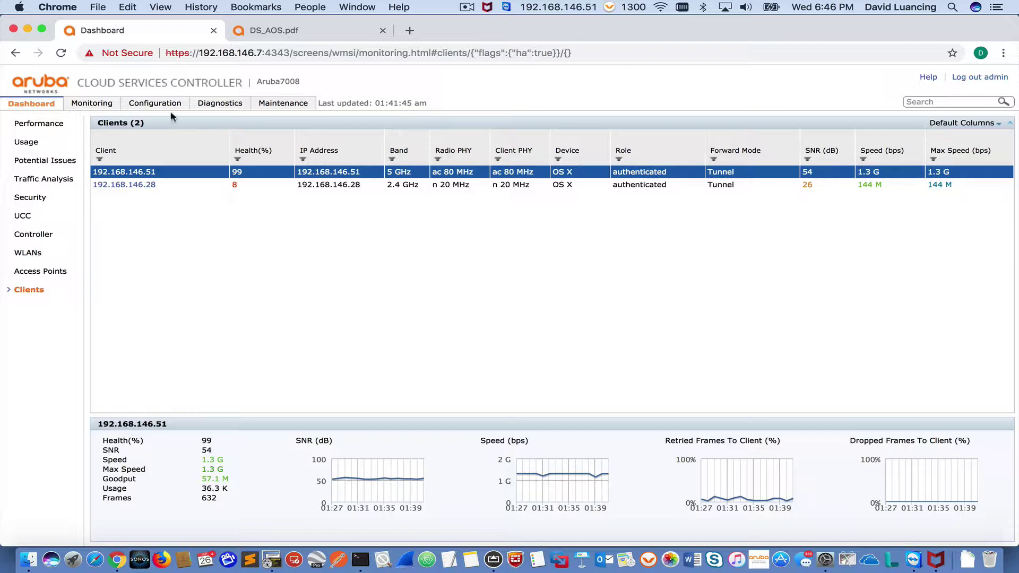
Open the authenticated user role for editing in the Access Control configuration and select its BlockMyApps! policy.
{"action": "left_click", "coordinate": [154, 106]}
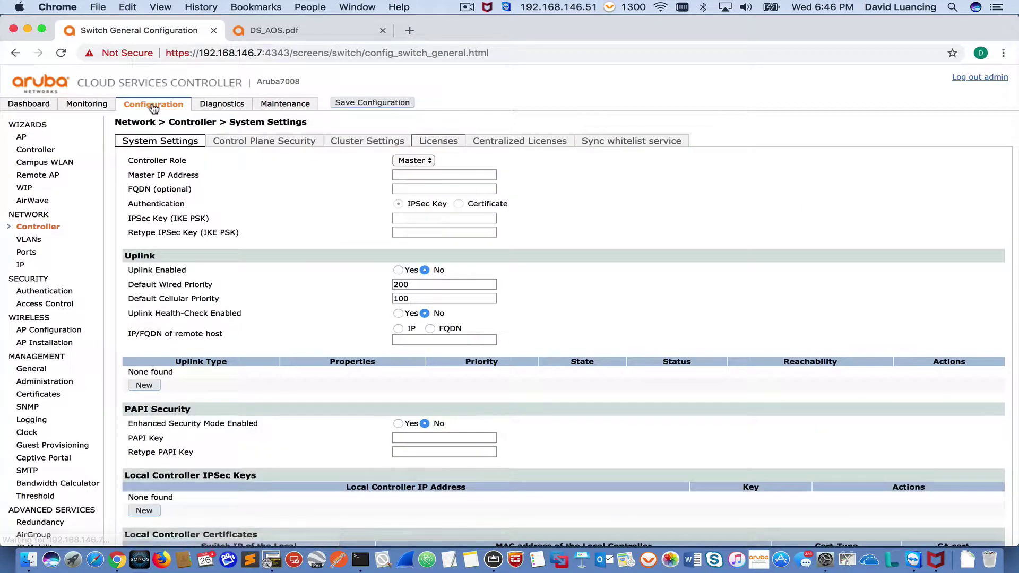
{"action": "left_click", "coordinate": [57, 306]}
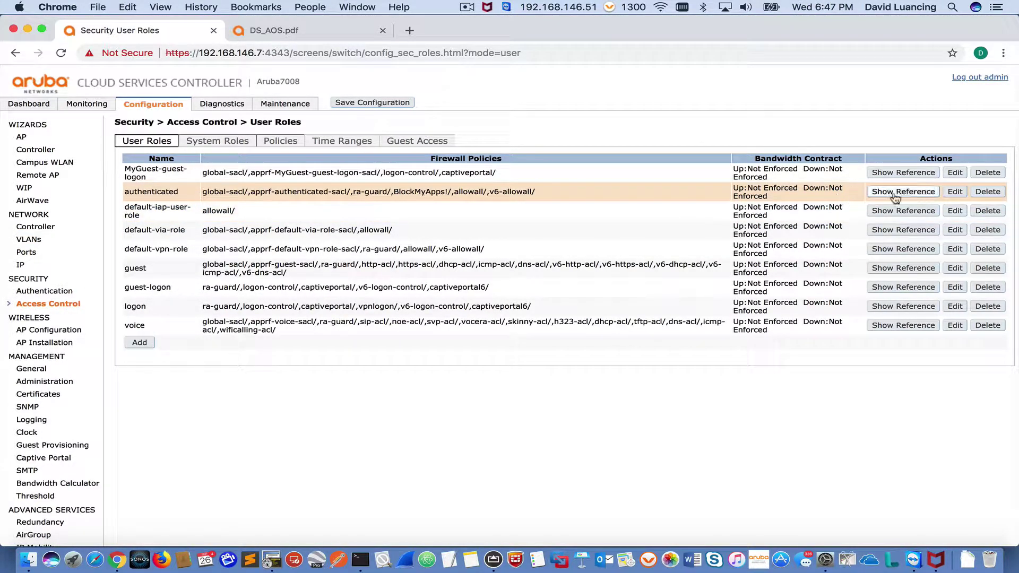
{"action": "left_click", "coordinate": [958, 193]}
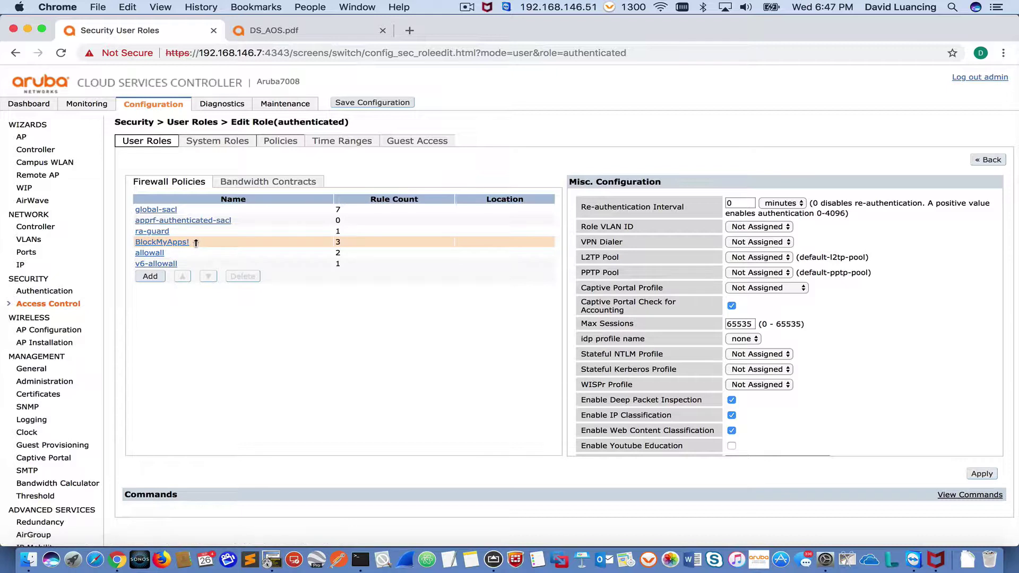
{"action": "left_click", "coordinate": [195, 242]}
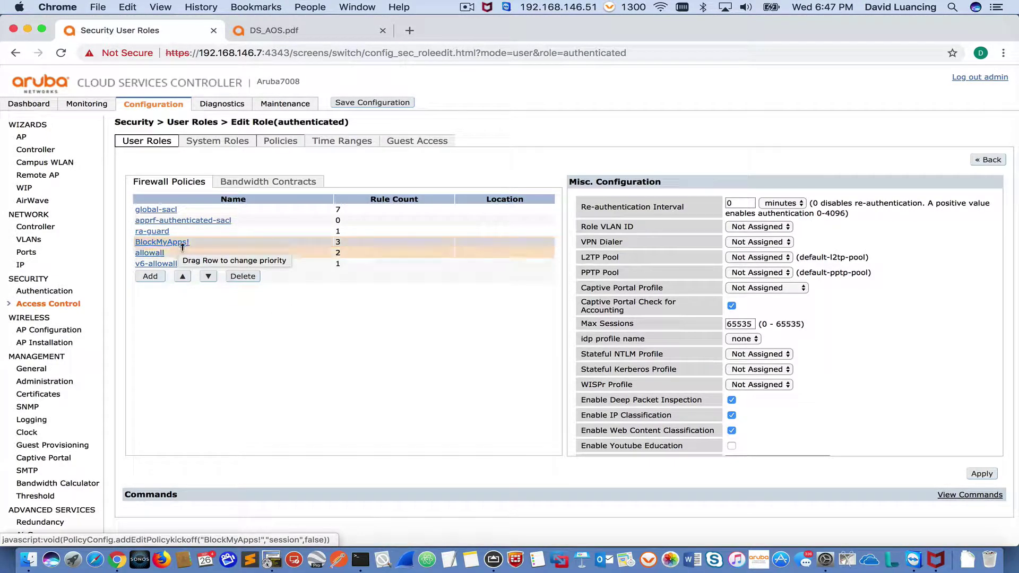
Create a new firewall policy for the authenticated role, named BlockMyApps2! with policy type Session.
{"action": "left_click", "coordinate": [151, 276]}
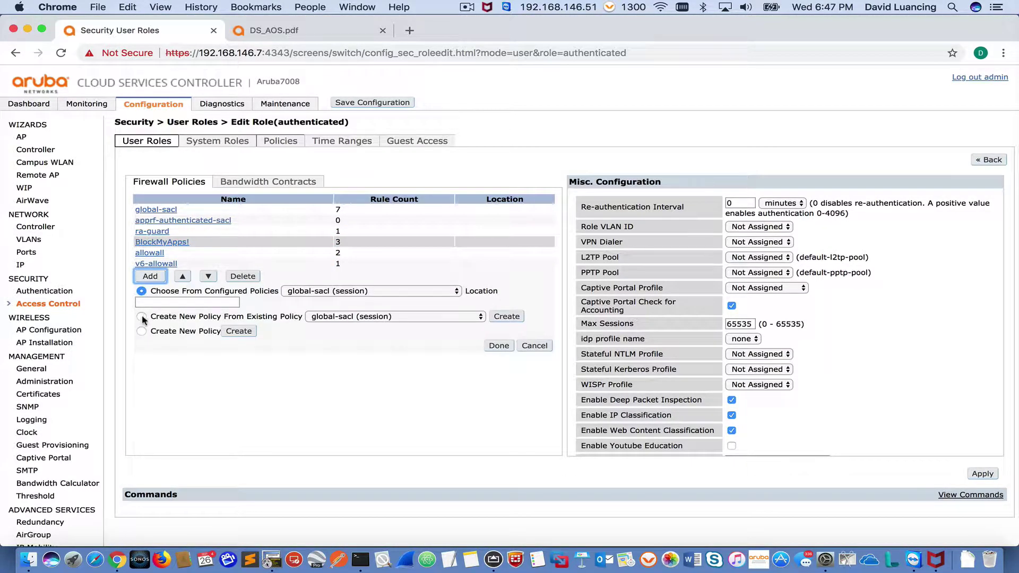
{"action": "left_click", "coordinate": [141, 331]}
{"action": "left_click", "coordinate": [237, 331]}
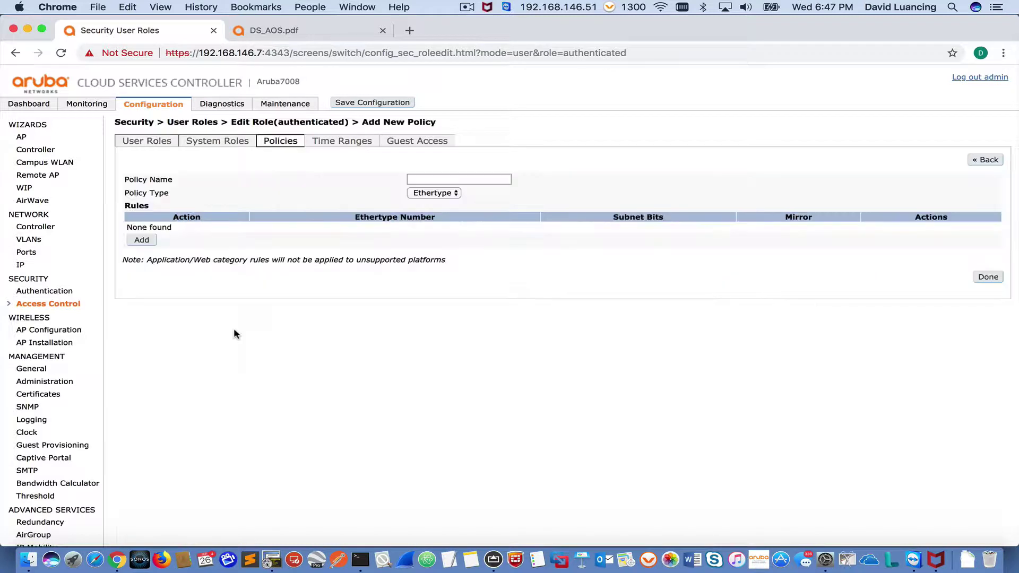
{"action": "left_click", "coordinate": [414, 179]}
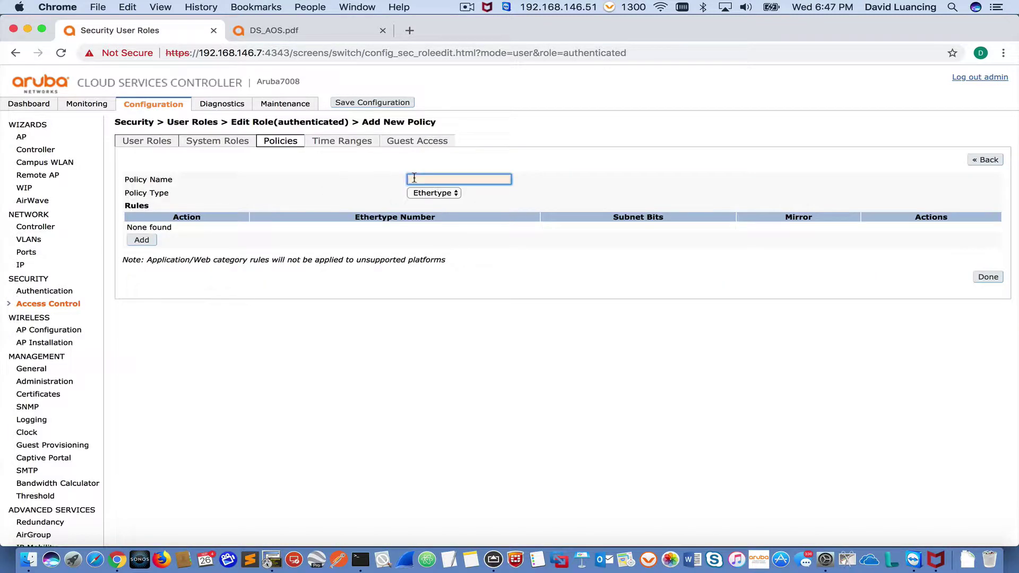
{"action": "type", "text": "BlockMy"}
{"action": "type", "text": "Apps"}
{"action": "type", "text": "@!"}
{"action": "key", "text": "BackSpace"}
{"action": "key", "text": "BackSpace"}
{"action": "type", "text": "2!"}
{"action": "left_click", "coordinate": [422, 196]}
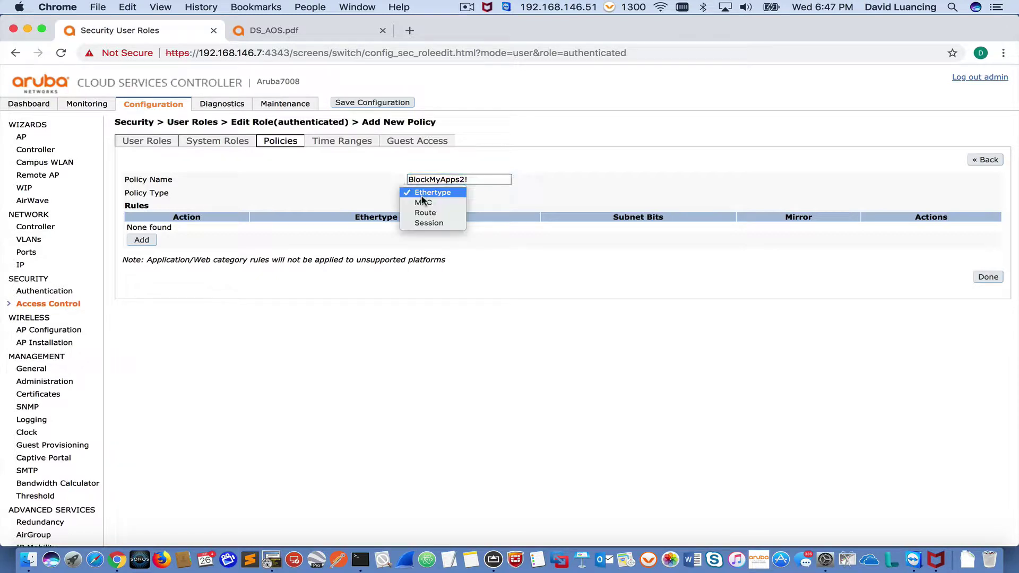
{"action": "left_click", "coordinate": [433, 220]}
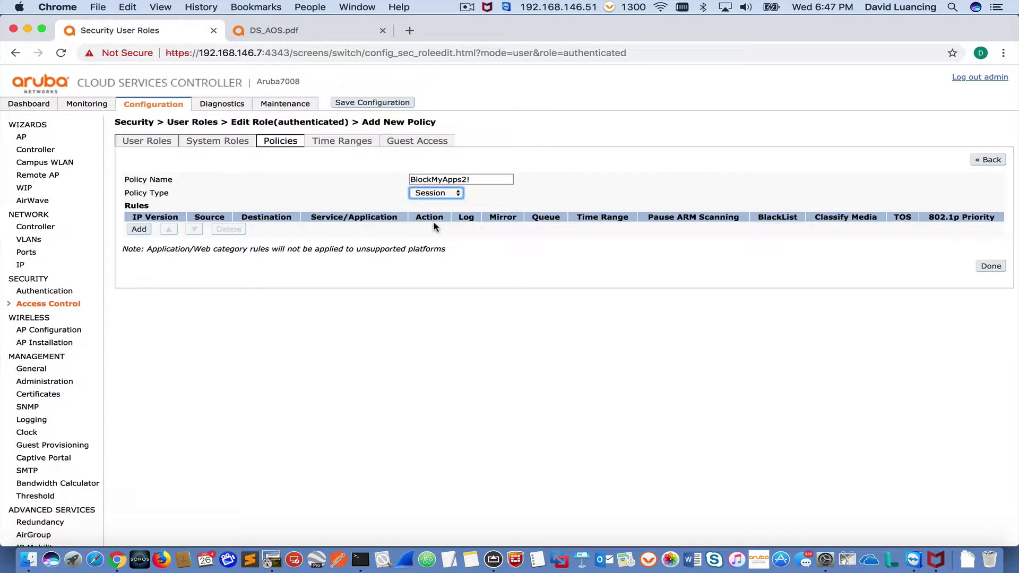
Start a new IPv4 rule in the policy, keeping both its source and destination as any.
{"action": "left_click", "coordinate": [139, 230]}
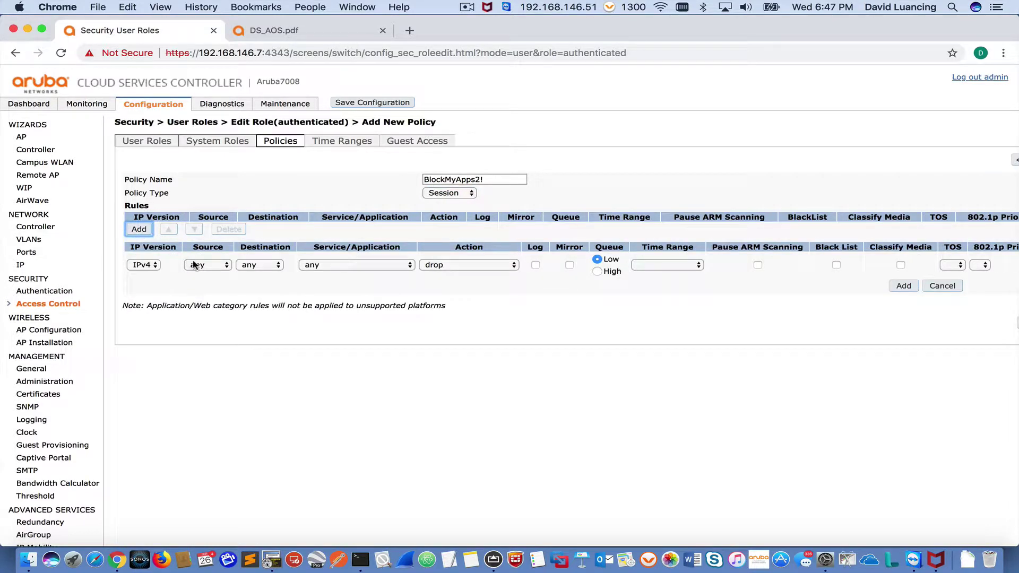
{"action": "left_click", "coordinate": [204, 271]}
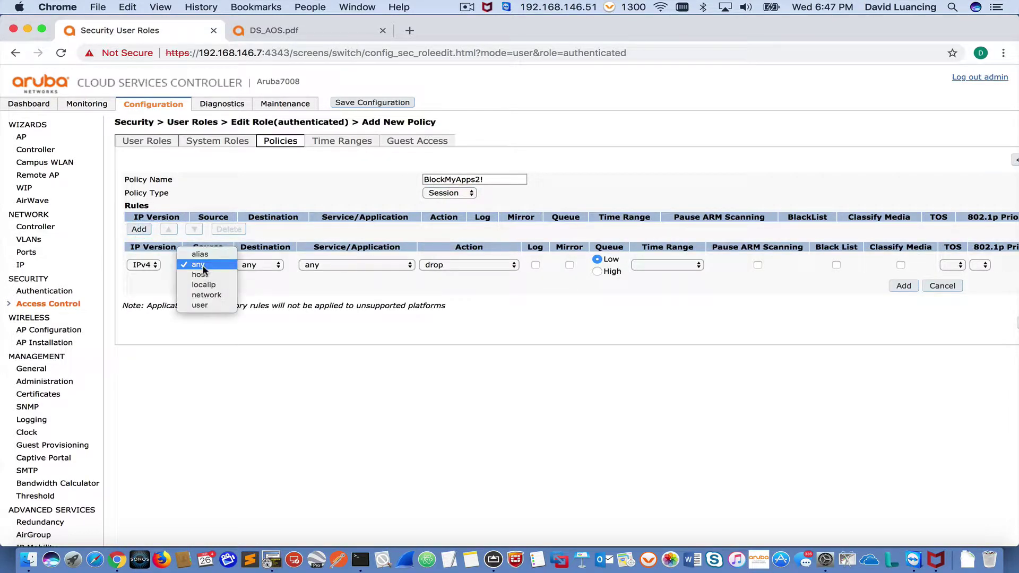
{"action": "left_click", "coordinate": [203, 267]}
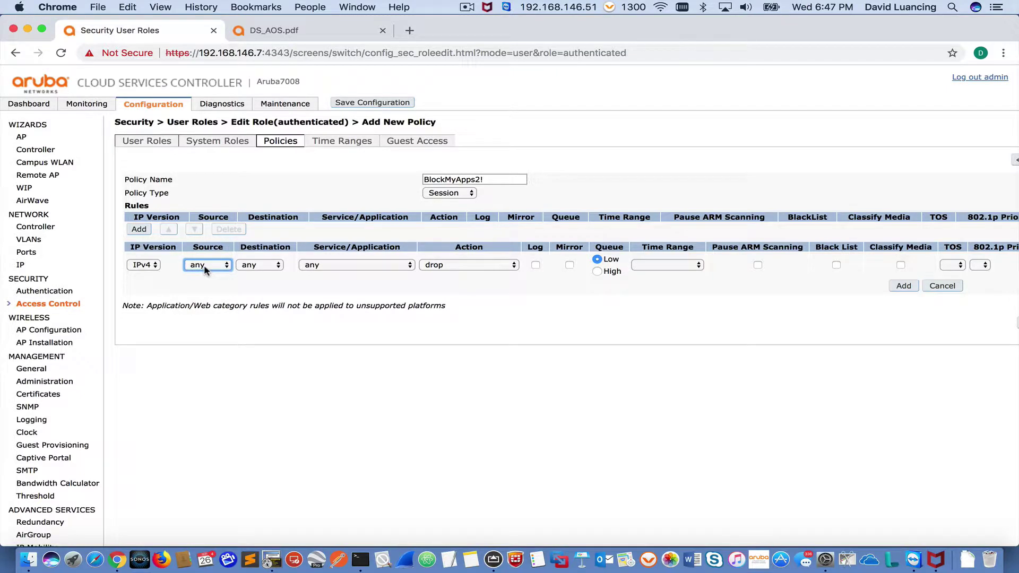
{"action": "left_click", "coordinate": [203, 266]}
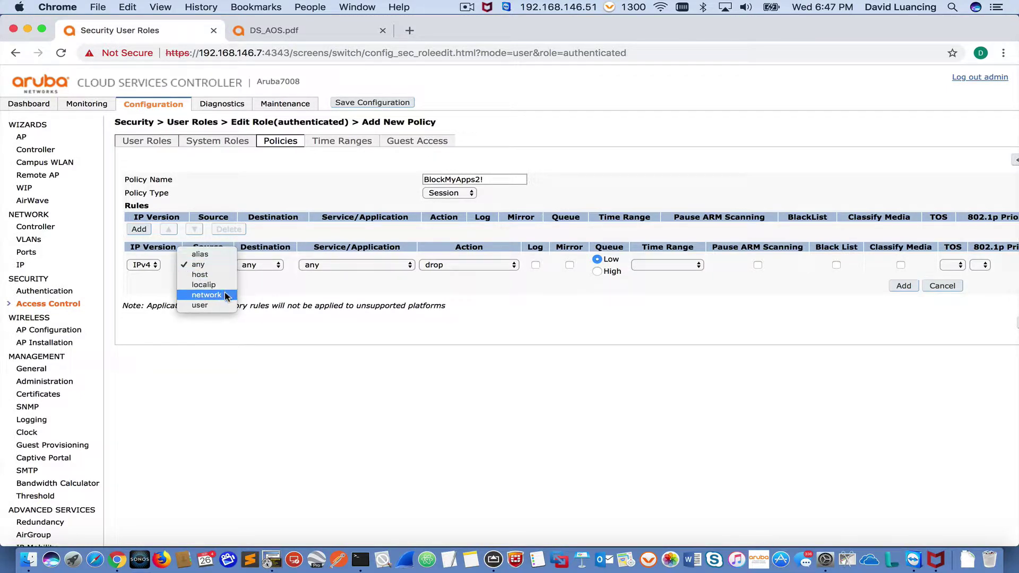
{"action": "left_click", "coordinate": [251, 278]}
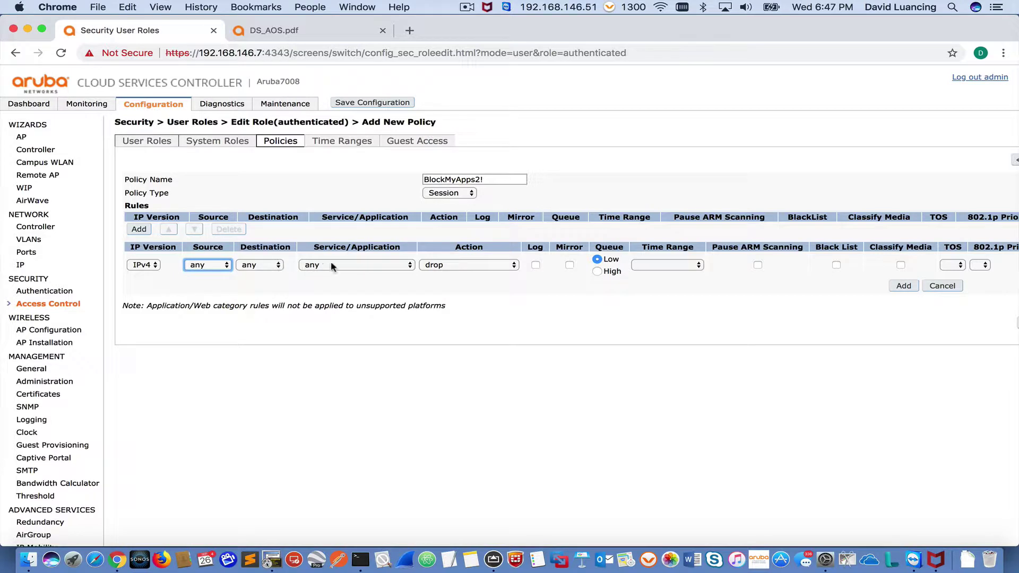
{"action": "left_click", "coordinate": [278, 265]}
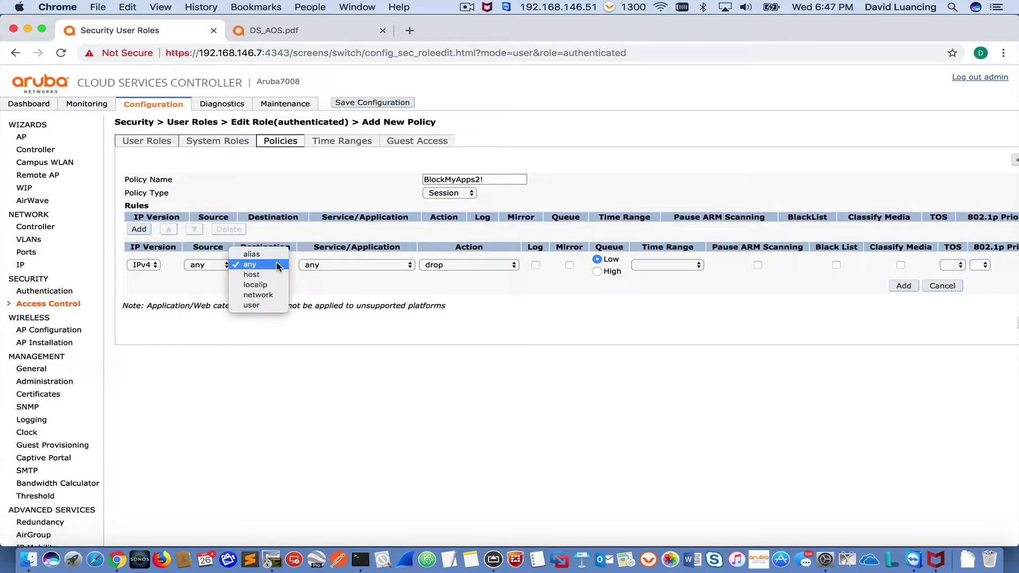
{"action": "left_click", "coordinate": [278, 265]}
Set the new rule to match the application gmail with the drop action and add it to the BlockMyApps2! policy.
{"action": "left_click", "coordinate": [335, 265]}
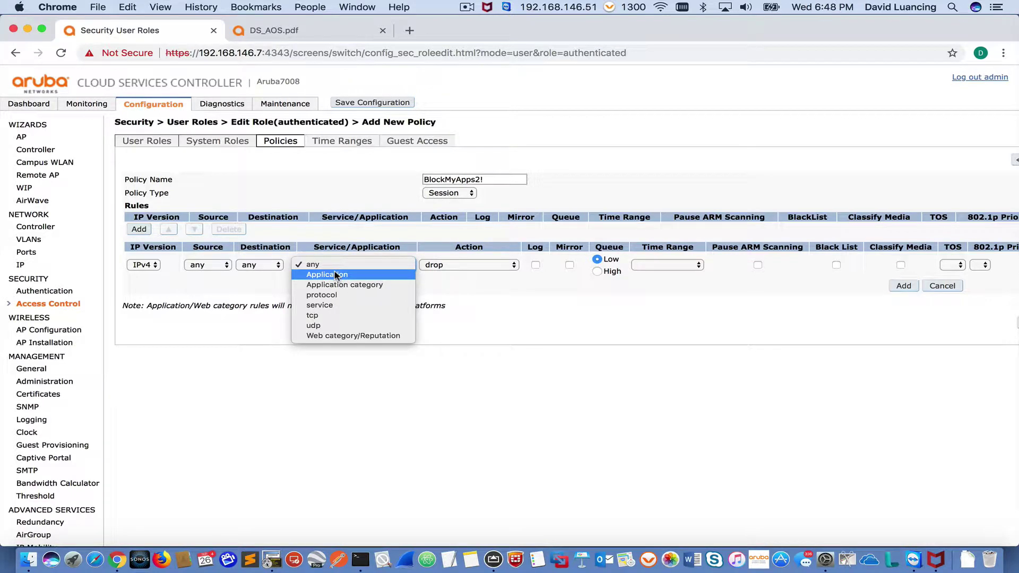
{"action": "left_click", "coordinate": [336, 275]}
{"action": "left_click", "coordinate": [338, 278]}
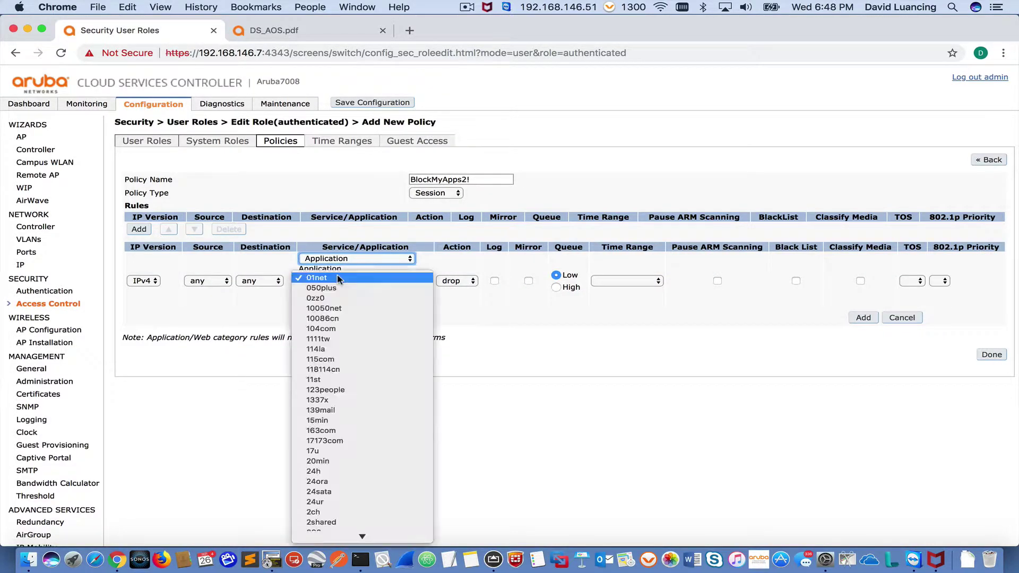
{"action": "scroll", "coordinate": [331, 451], "scroll_direction": "down", "scroll_amount": 20}
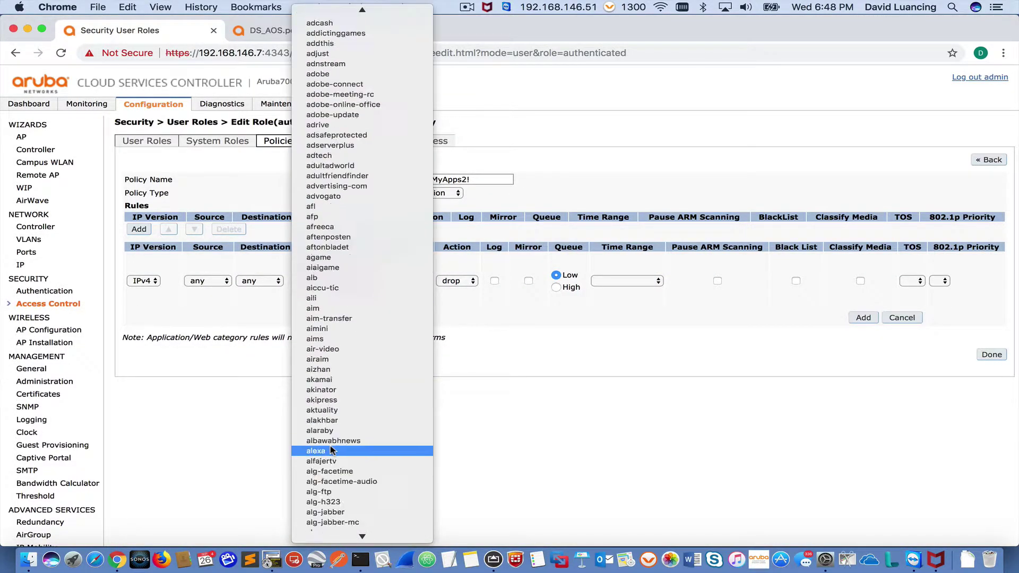
{"action": "scroll", "coordinate": [330, 450], "scroll_direction": "down", "scroll_amount": 20}
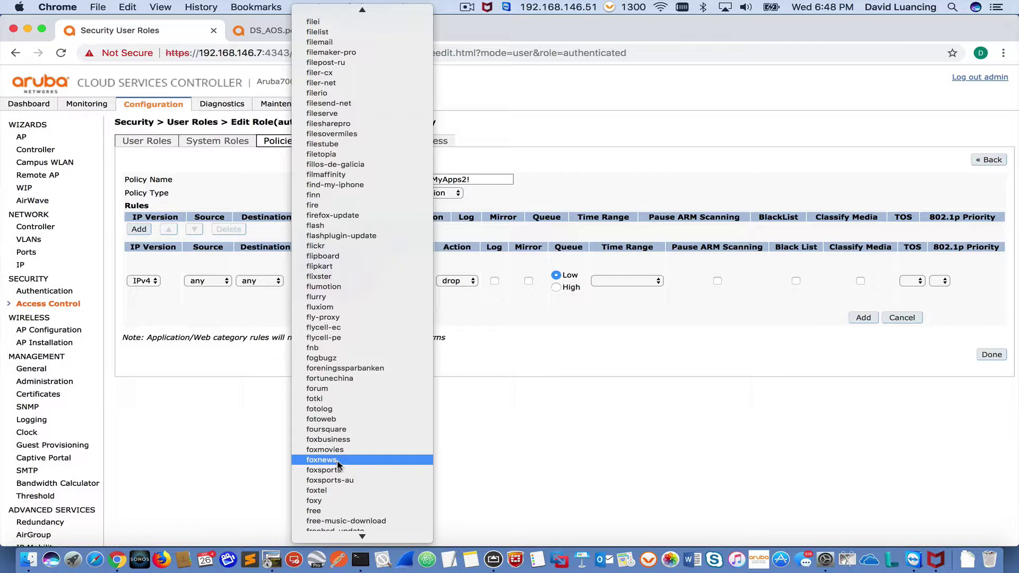
{"action": "scroll", "coordinate": [345, 480], "scroll_direction": "down", "scroll_amount": 5}
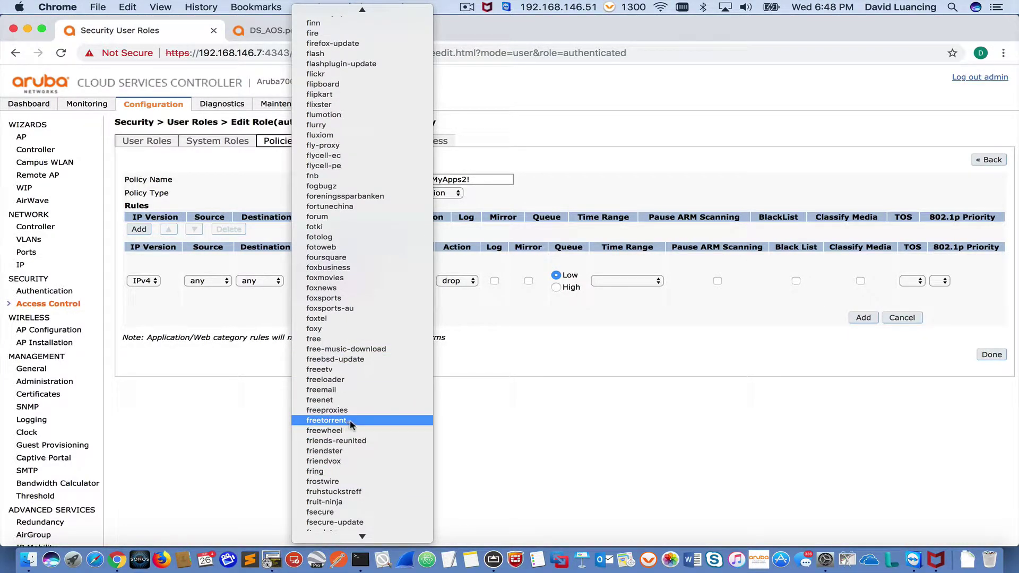
{"action": "scroll", "coordinate": [337, 463], "scroll_direction": "down", "scroll_amount": 14}
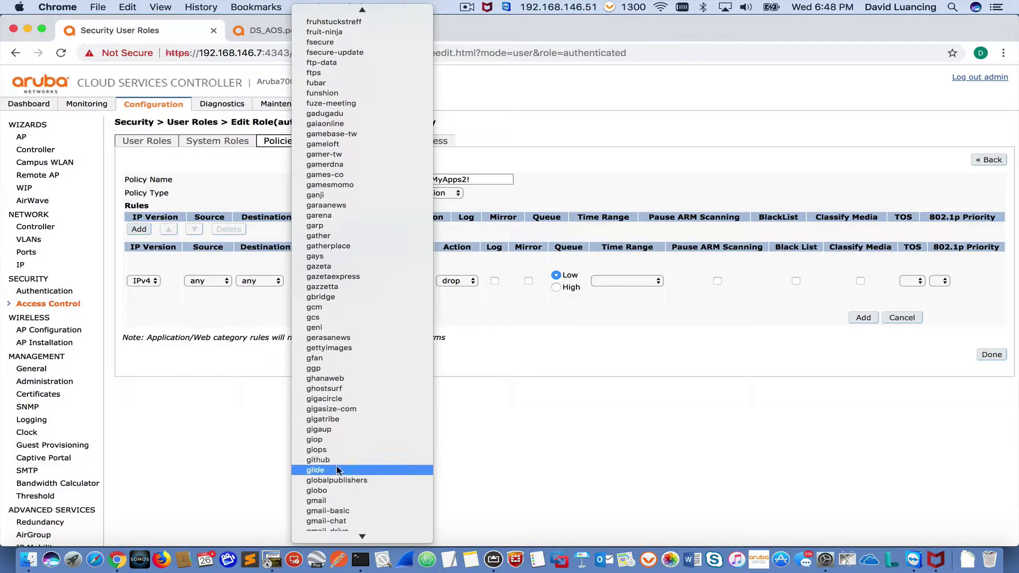
{"action": "scroll", "coordinate": [340, 472], "scroll_direction": "down", "scroll_amount": 14}
{"action": "scroll", "coordinate": [345, 490], "scroll_direction": "up", "scroll_amount": 20}
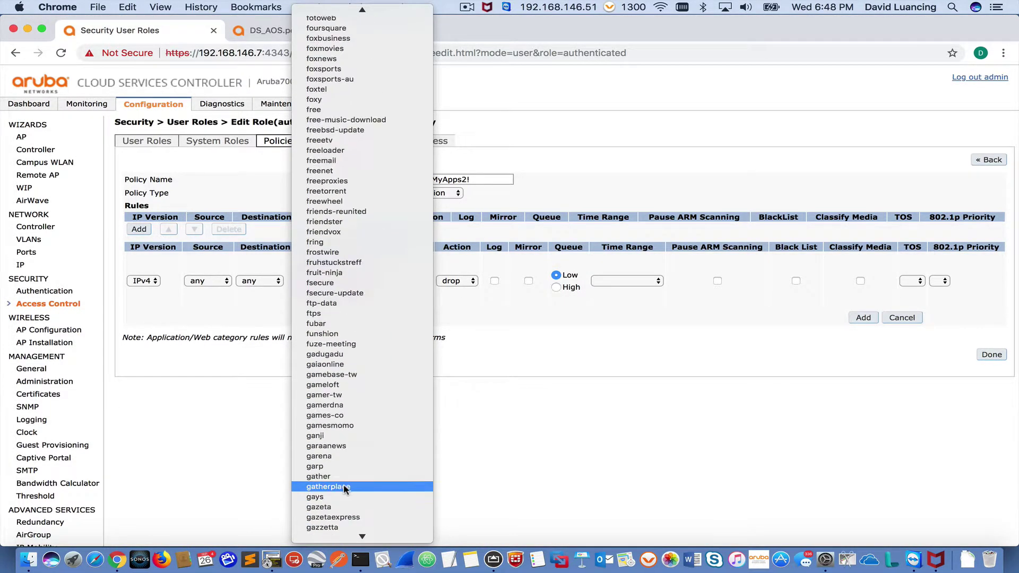
{"action": "scroll", "coordinate": [346, 489], "scroll_direction": "down", "scroll_amount": 1}
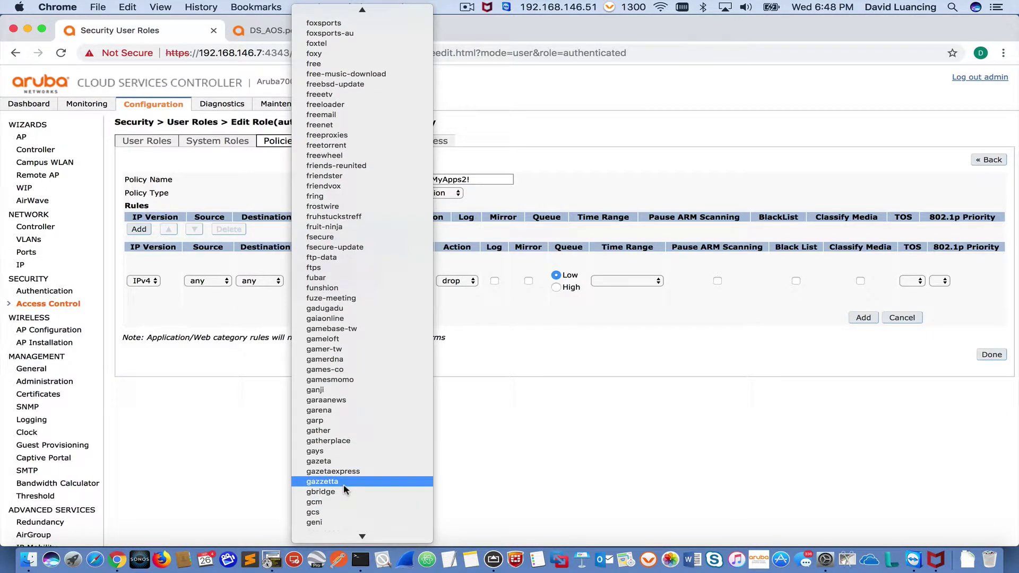
{"action": "scroll", "coordinate": [346, 489], "scroll_direction": "down", "scroll_amount": 6}
{"action": "scroll", "coordinate": [345, 489], "scroll_direction": "down", "scroll_amount": 1}
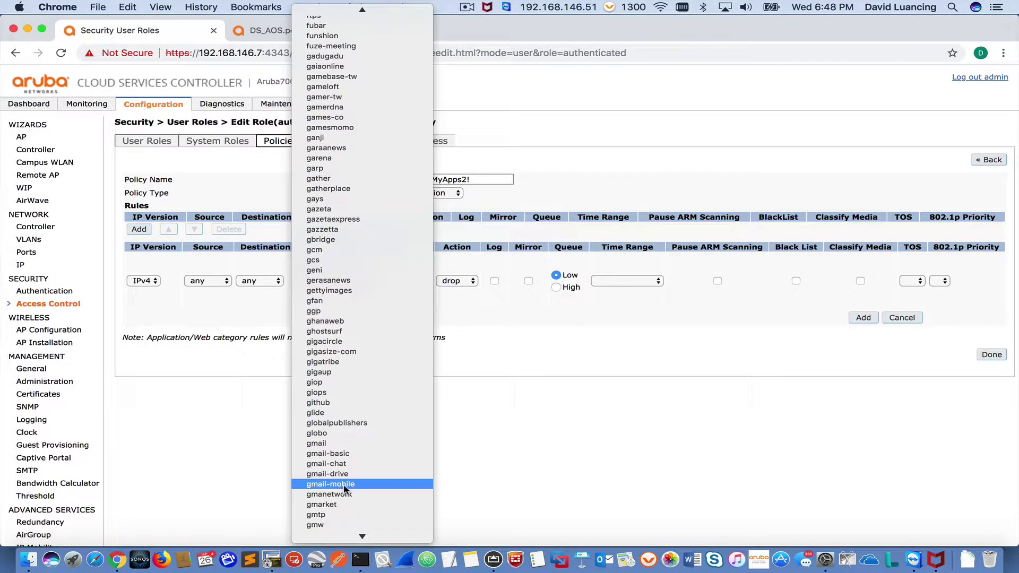
{"action": "left_click", "coordinate": [346, 490]}
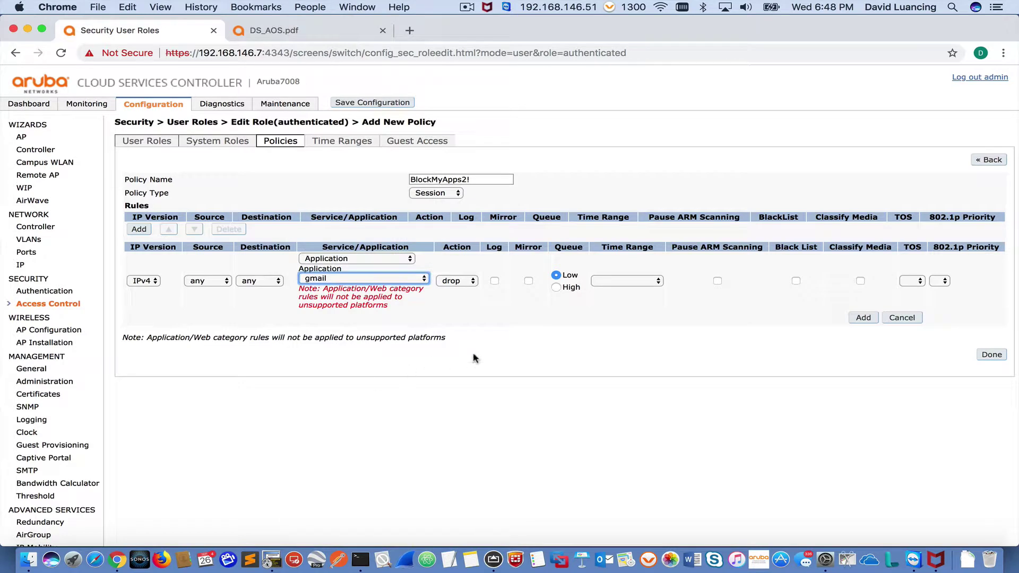
{"action": "left_click", "coordinate": [868, 321]}
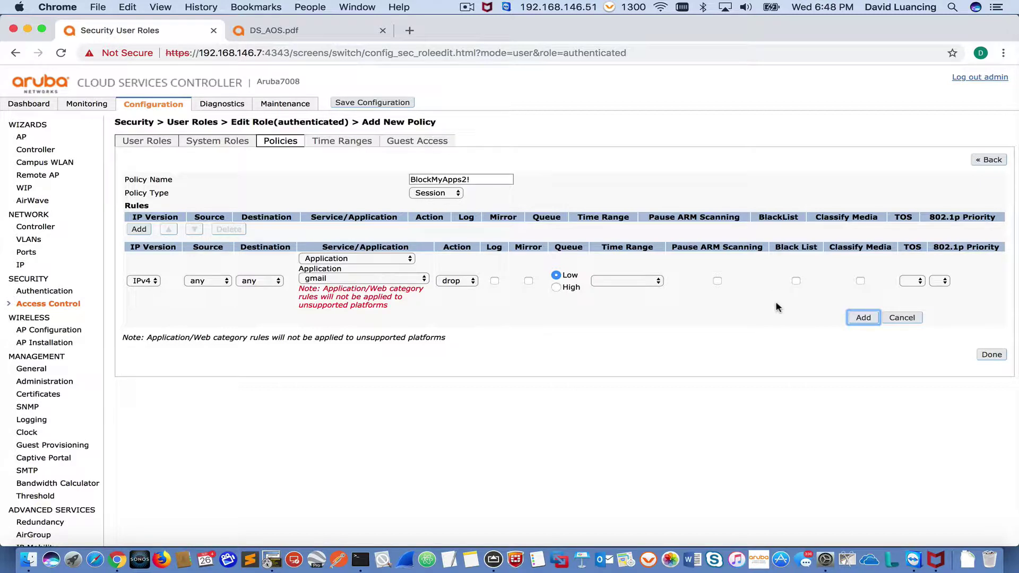
{"action": "left_click", "coordinate": [854, 317]}
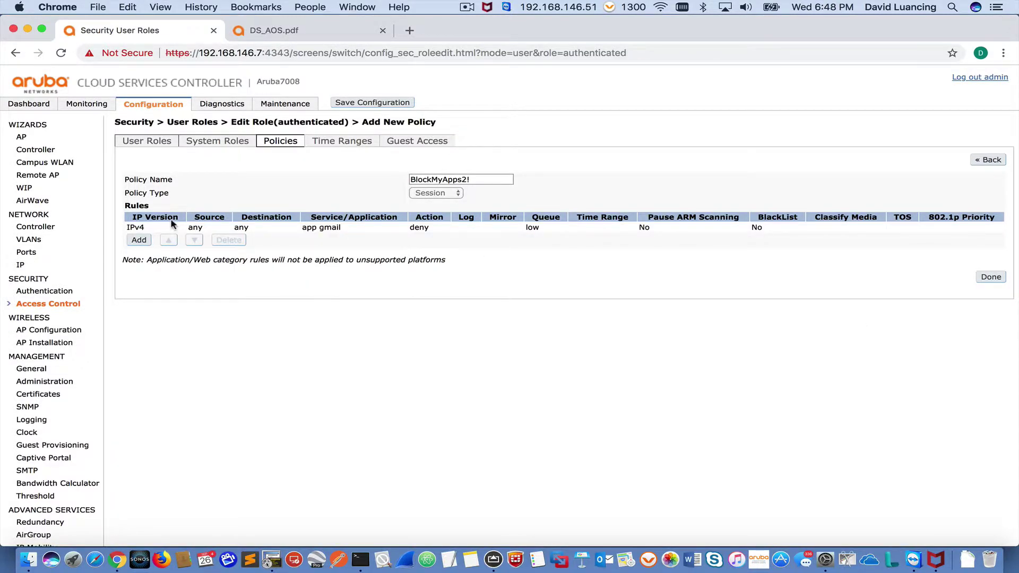
Add a second IPv4 rule to the policy that drops the social-networking application category from any source to any destination.
{"action": "left_click", "coordinate": [145, 243]}
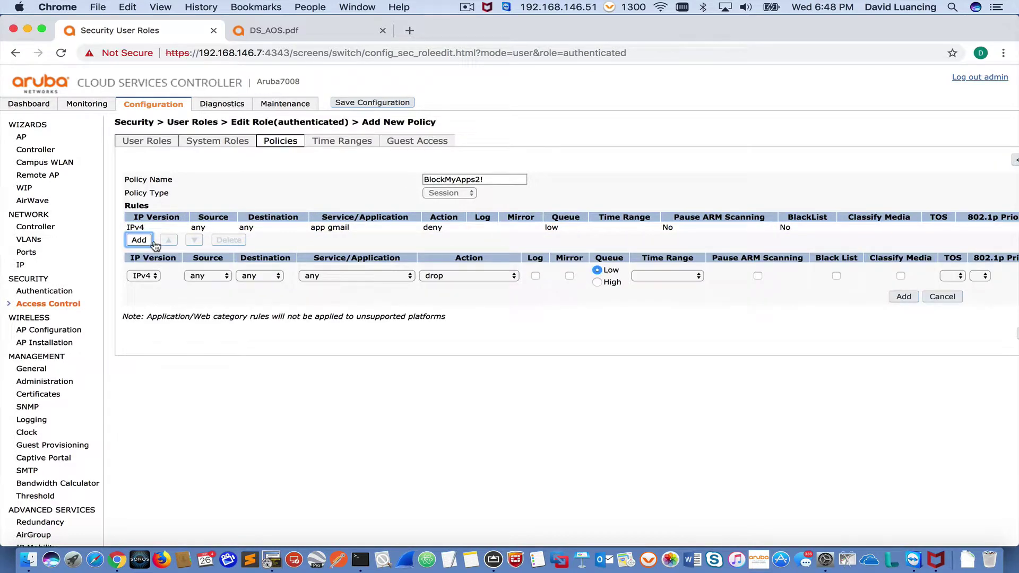
{"action": "left_click", "coordinate": [355, 277]}
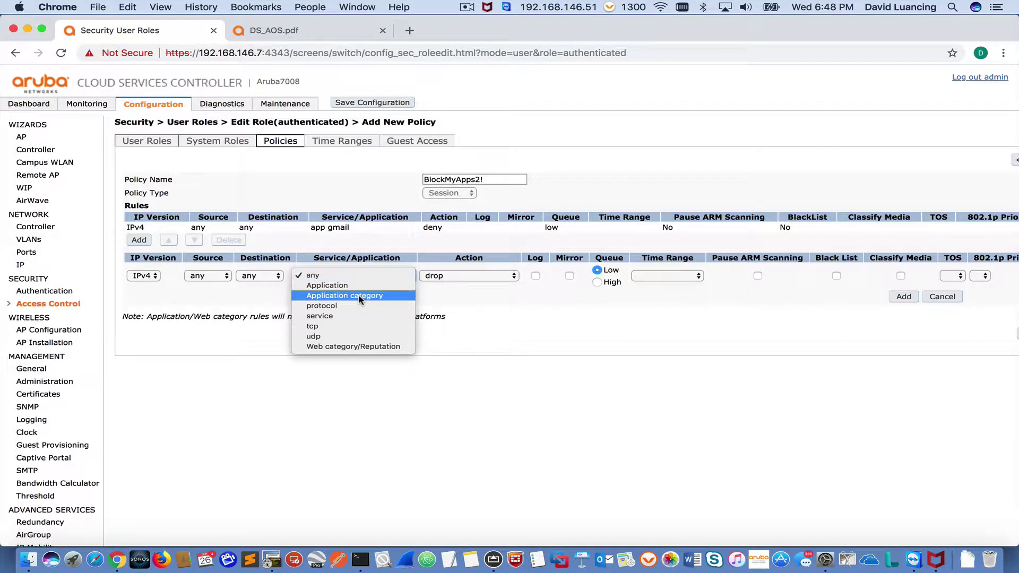
{"action": "left_click", "coordinate": [359, 296]}
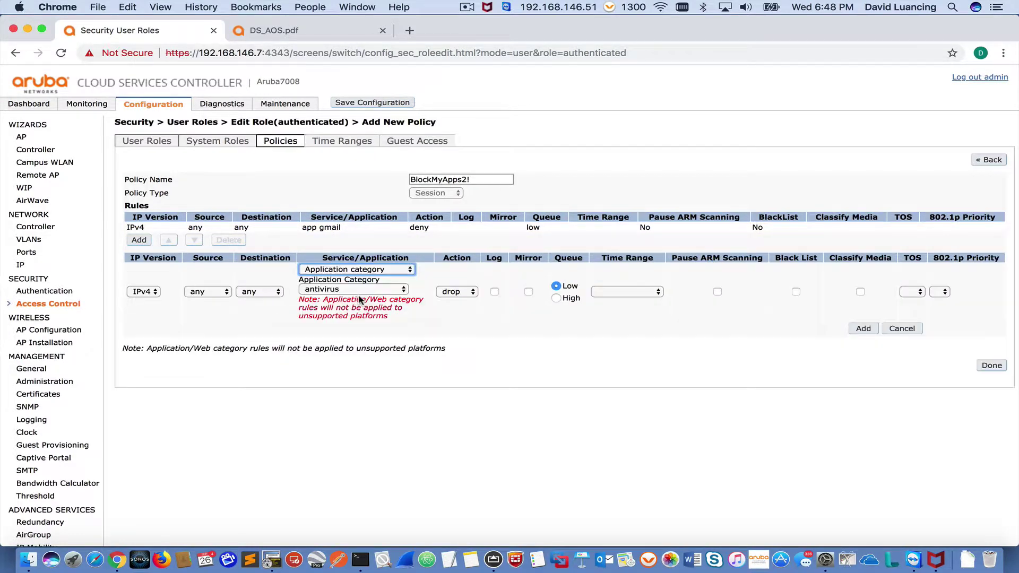
{"action": "left_click", "coordinate": [392, 290]}
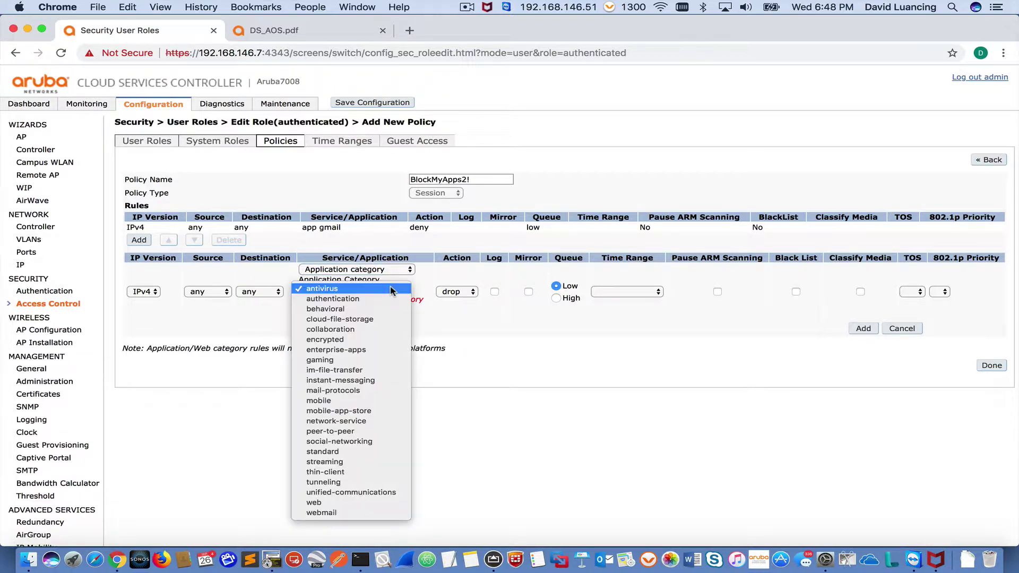
{"action": "left_click", "coordinate": [345, 441]}
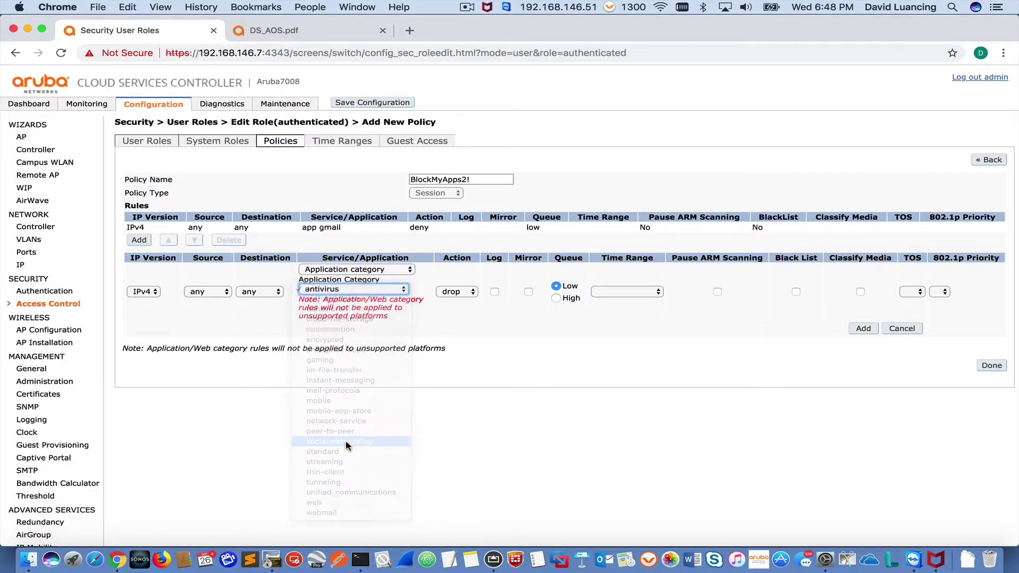
{"action": "left_click", "coordinate": [849, 328]}
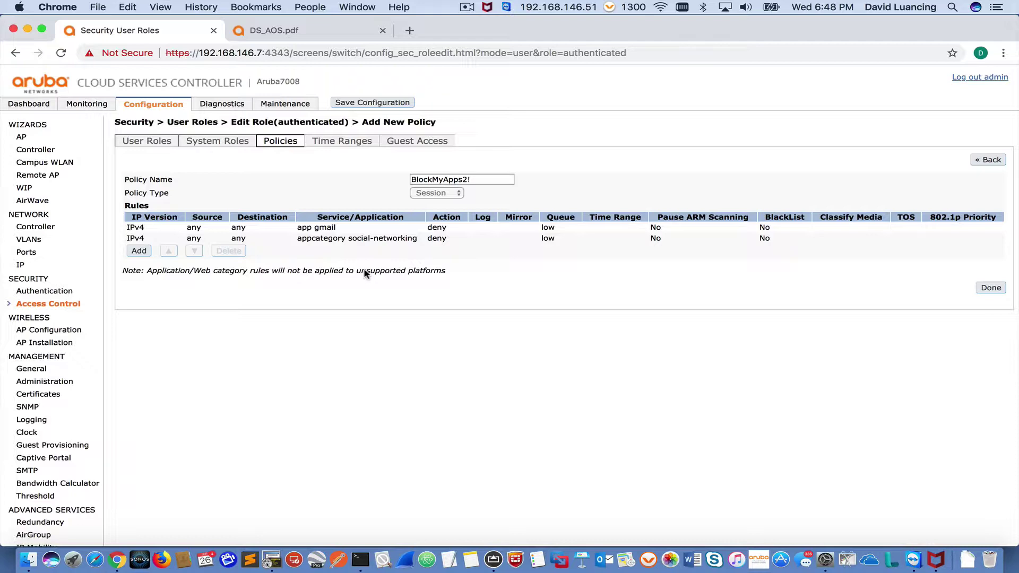
Review the WebCC features and the example traffic dashboards in the DS_AOS.pdf data sheet.
{"action": "left_click", "coordinate": [279, 32]}
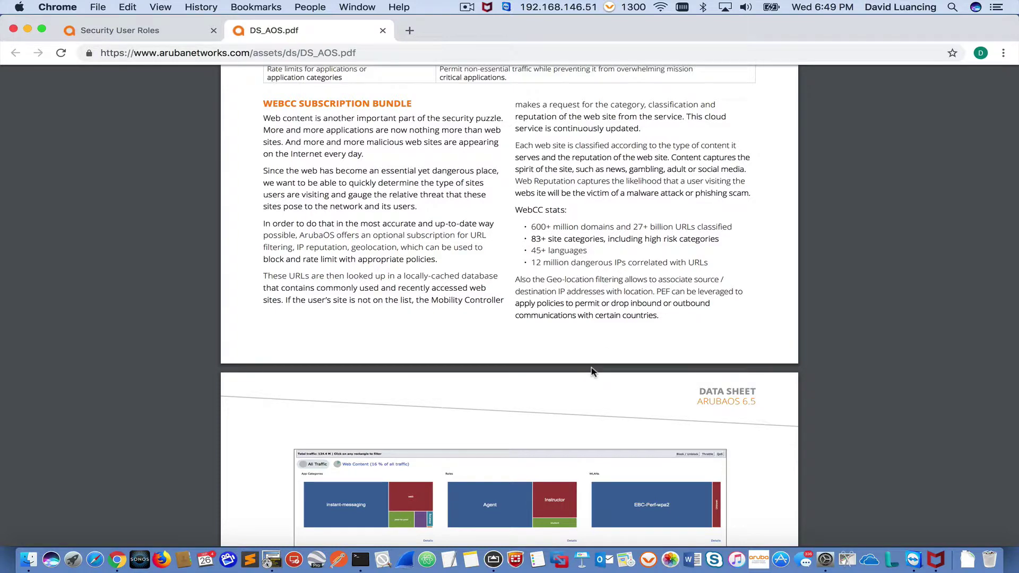
{"action": "scroll", "coordinate": [593, 372], "scroll_direction": "down", "scroll_amount": 5}
{"action": "scroll", "coordinate": [593, 372], "scroll_direction": "down", "scroll_amount": 3}
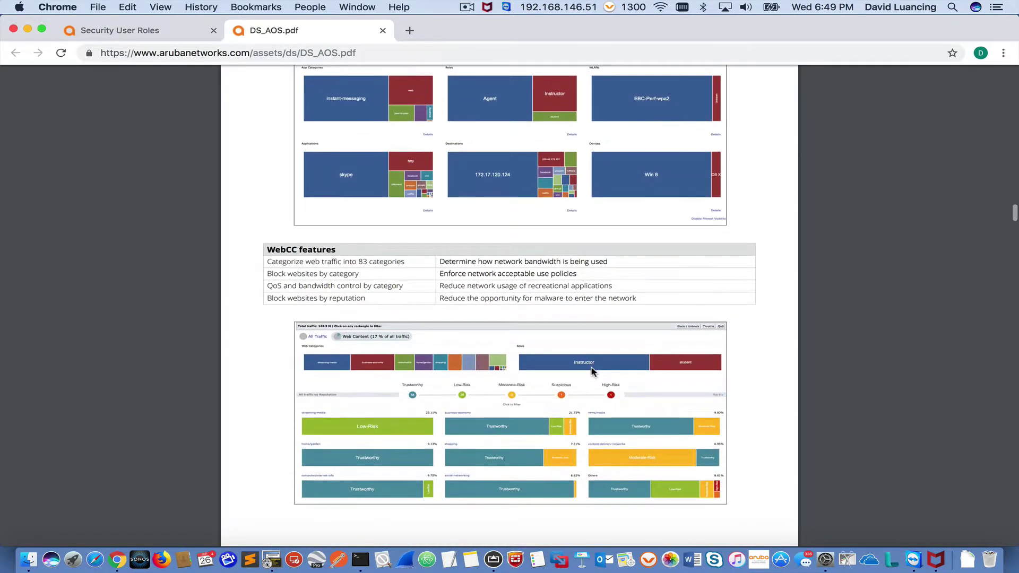
{"action": "scroll", "coordinate": [592, 372], "scroll_direction": "up", "scroll_amount": 1}
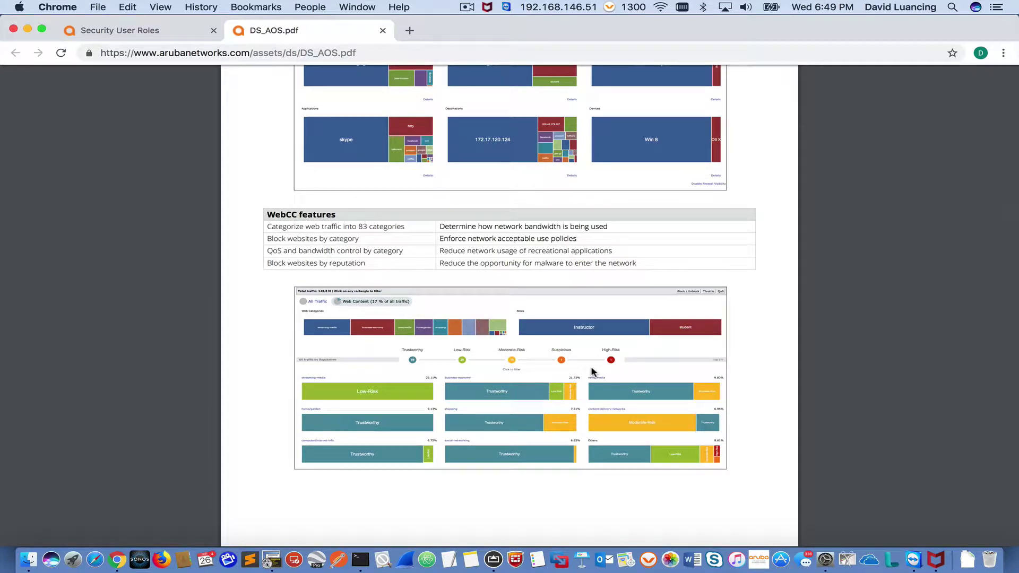
{"action": "scroll", "coordinate": [593, 371], "scroll_direction": "up", "scroll_amount": 1}
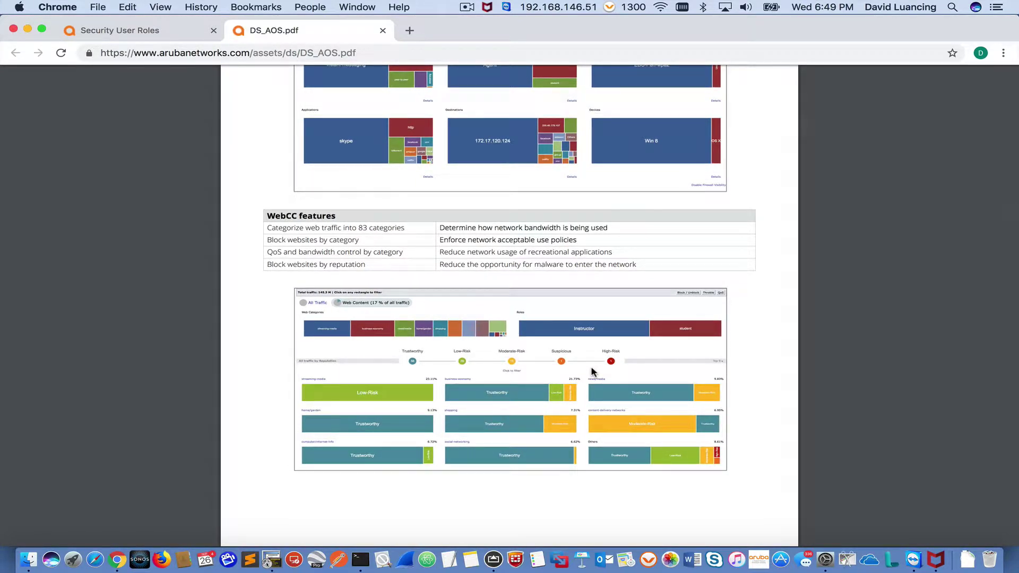
{"action": "scroll", "coordinate": [593, 371], "scroll_direction": "up", "scroll_amount": 2}
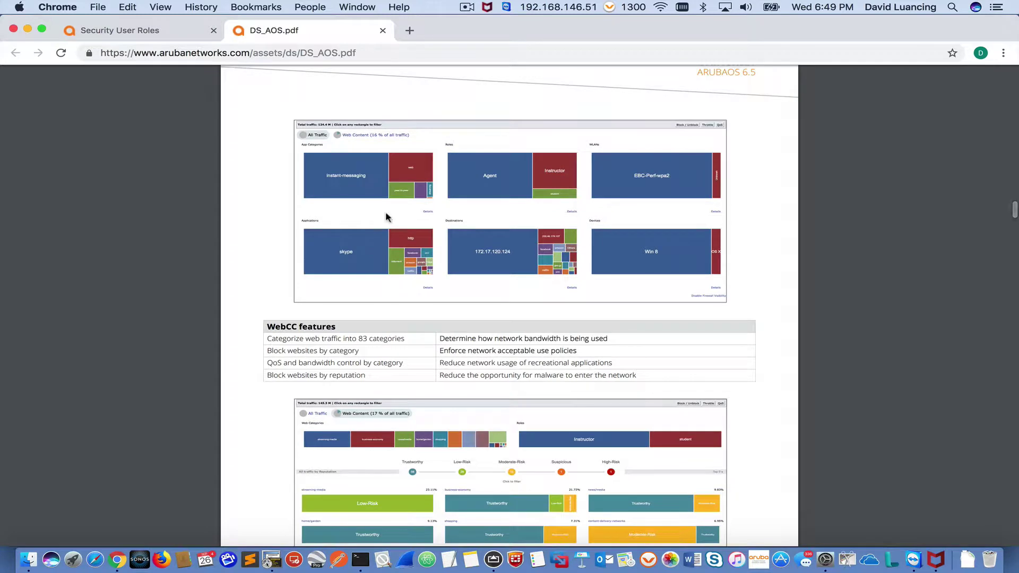
Return to the controller and check its license management page for the WebCC status and the installed license table.
{"action": "left_click", "coordinate": [120, 32]}
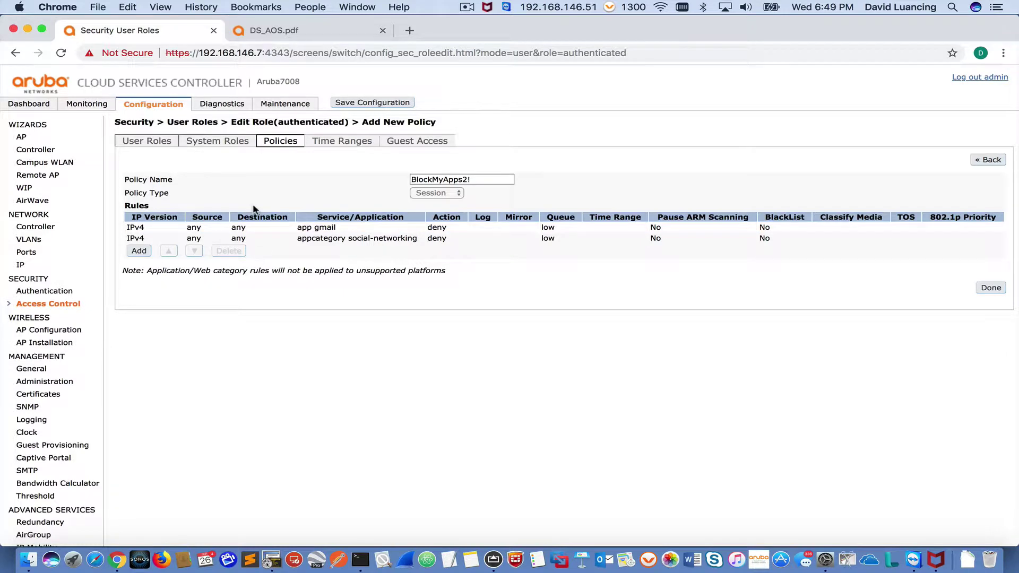
{"action": "left_click", "coordinate": [274, 108]}
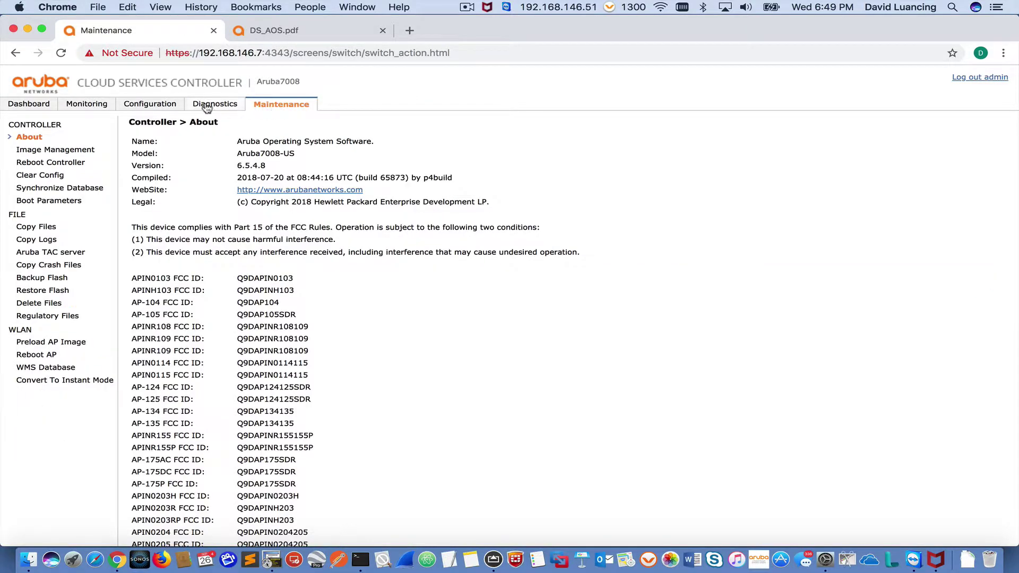
{"action": "left_click", "coordinate": [166, 106]}
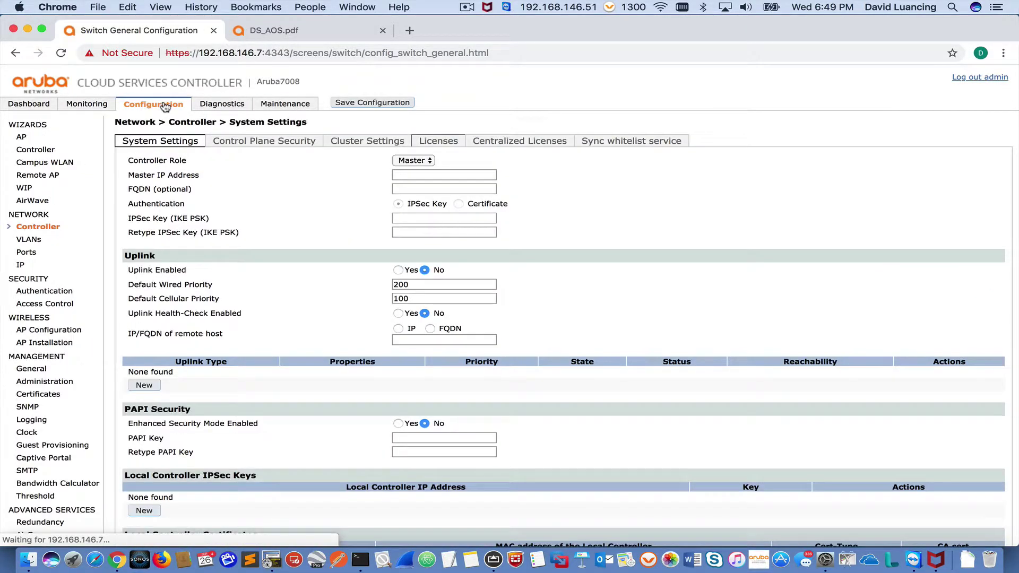
{"action": "left_click", "coordinate": [440, 142]}
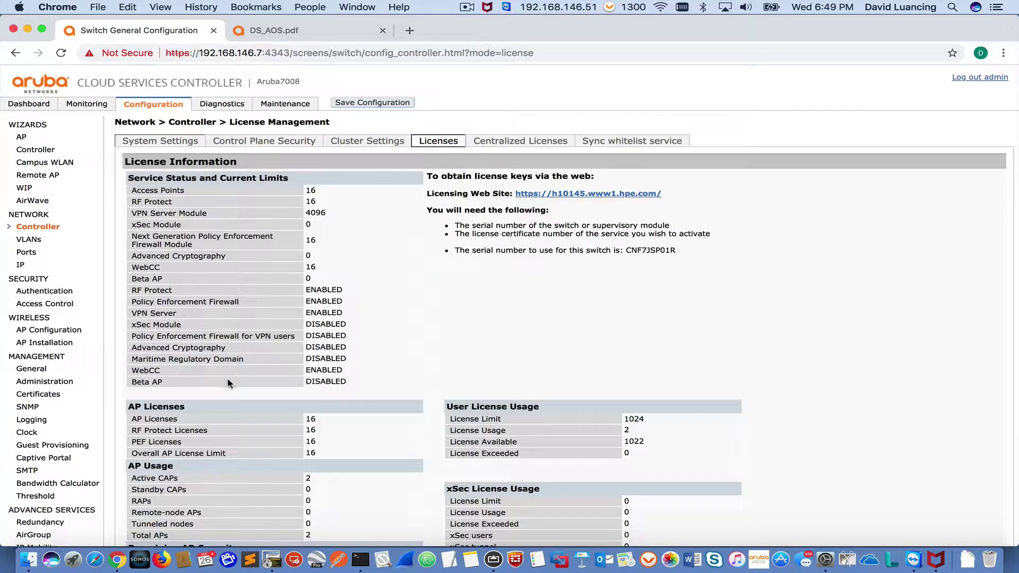
{"action": "scroll", "coordinate": [228, 379], "scroll_direction": "down", "scroll_amount": 5}
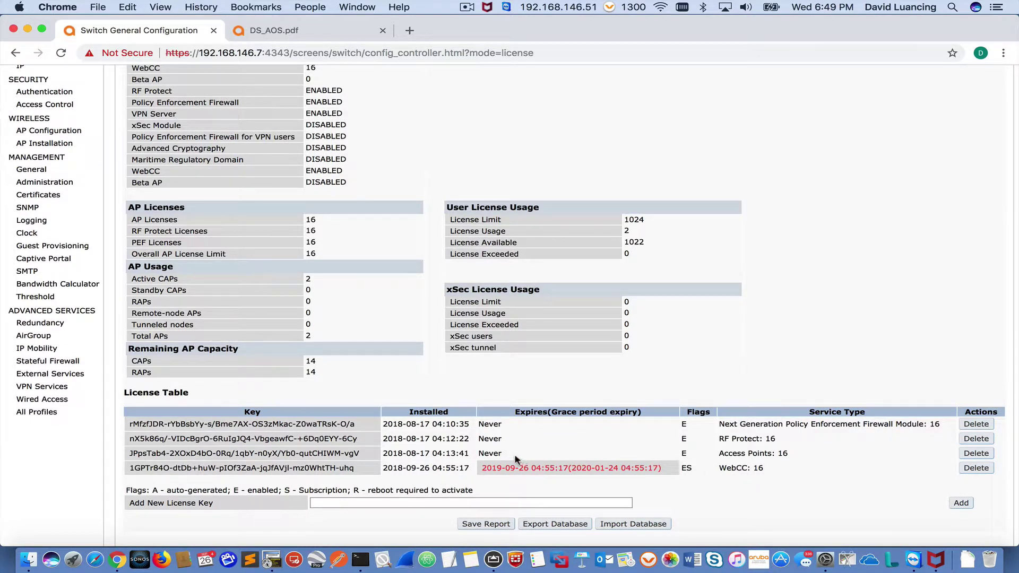
{"action": "scroll", "coordinate": [544, 474], "scroll_direction": "up", "scroll_amount": 5}
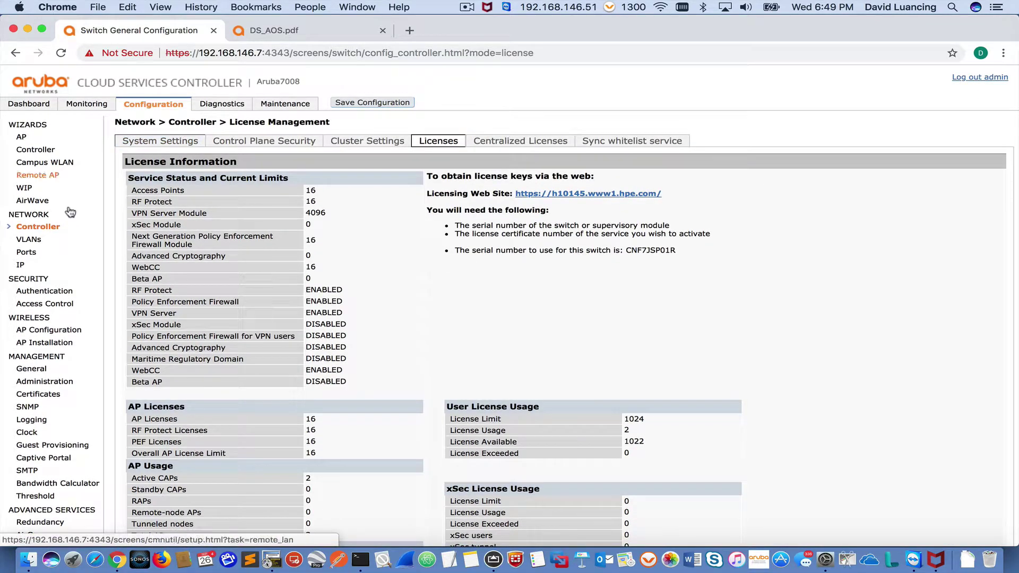
Open the authenticated user role in the Access Control configuration and open its BlockMyApps! policy for editing.
{"action": "left_click", "coordinate": [45, 306]}
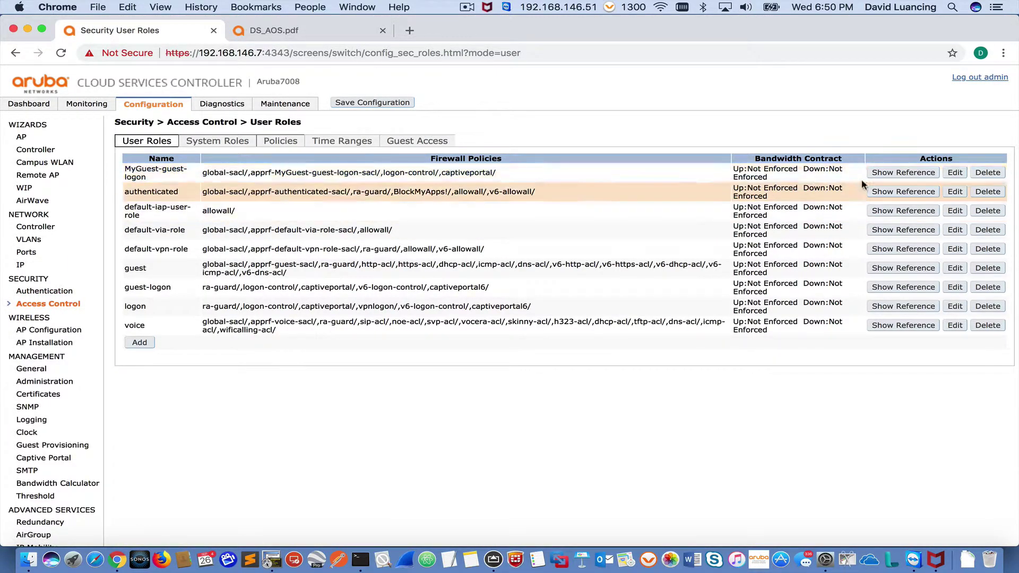
{"action": "left_click", "coordinate": [954, 192]}
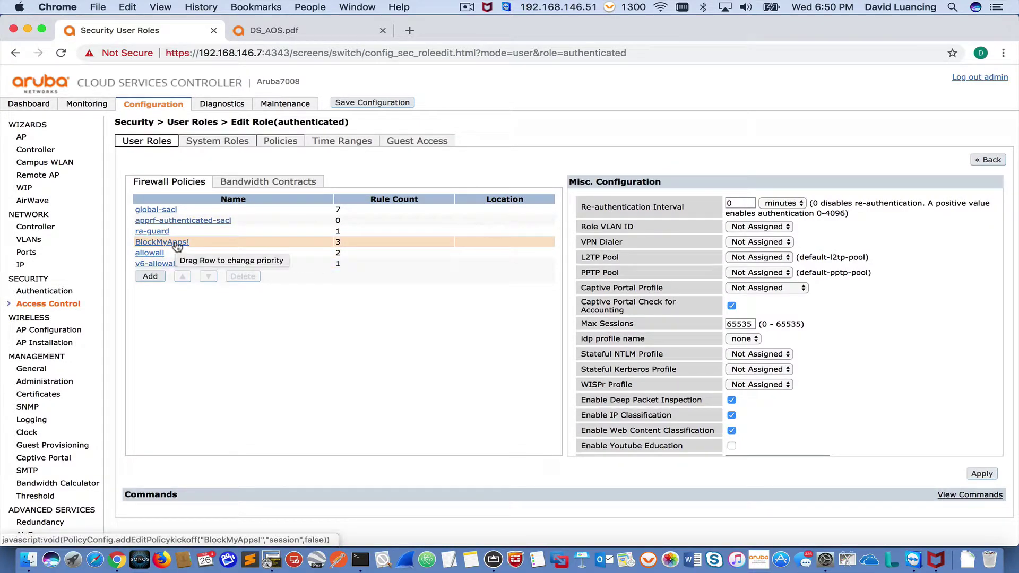
{"action": "left_click", "coordinate": [177, 244]}
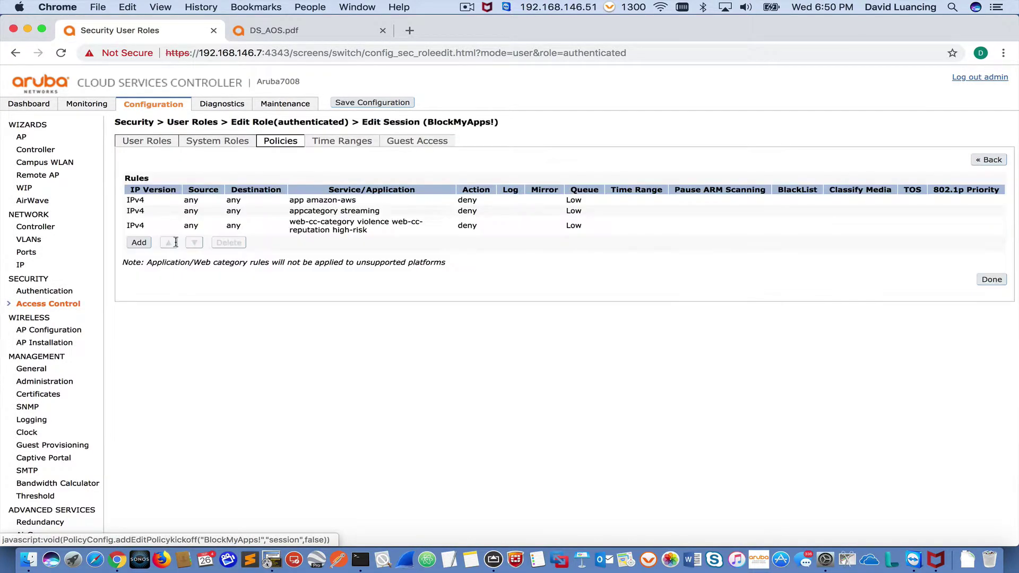
Add an IPv4 rule to BlockMyApps! that drops the dating web category with high-risk reputation from any source to any destination.
{"action": "left_click", "coordinate": [139, 243]}
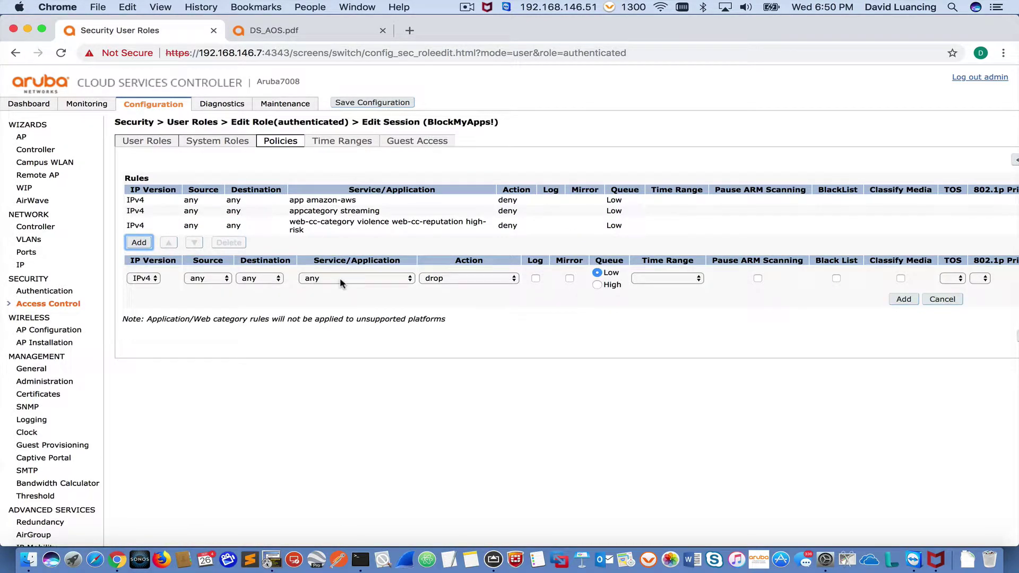
{"action": "left_click", "coordinate": [371, 279]}
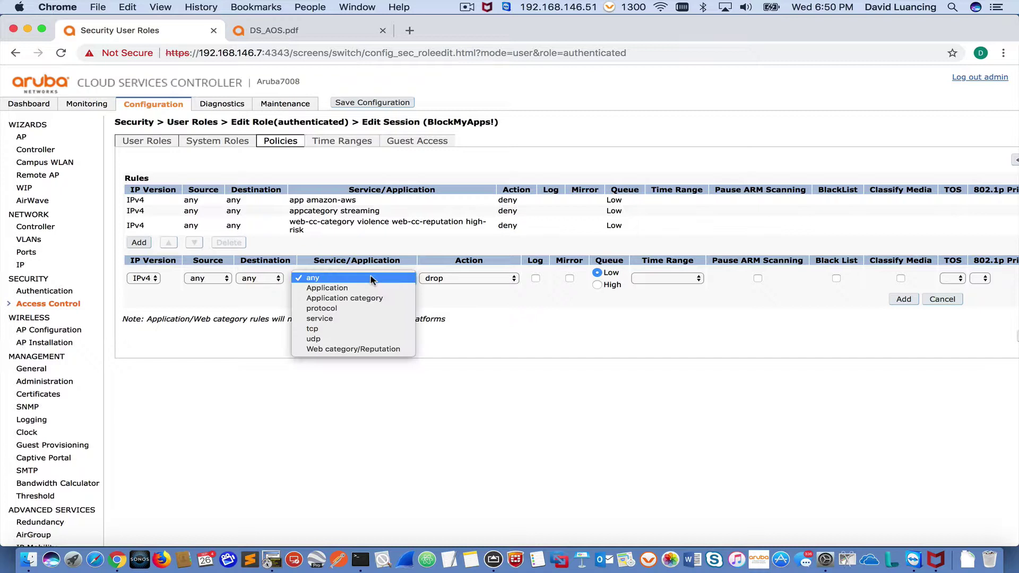
{"action": "left_click", "coordinate": [373, 349]}
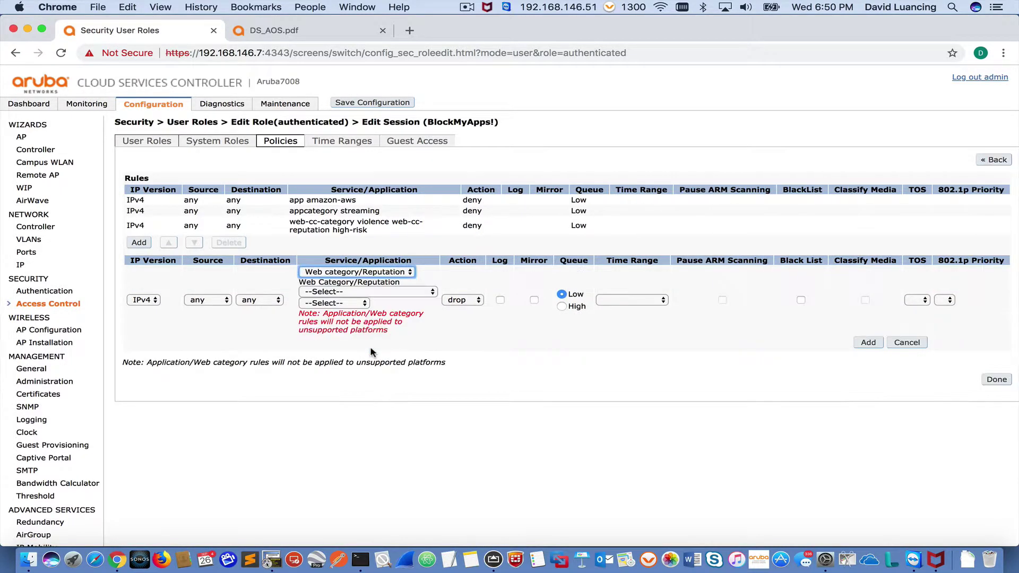
{"action": "left_click", "coordinate": [419, 288]}
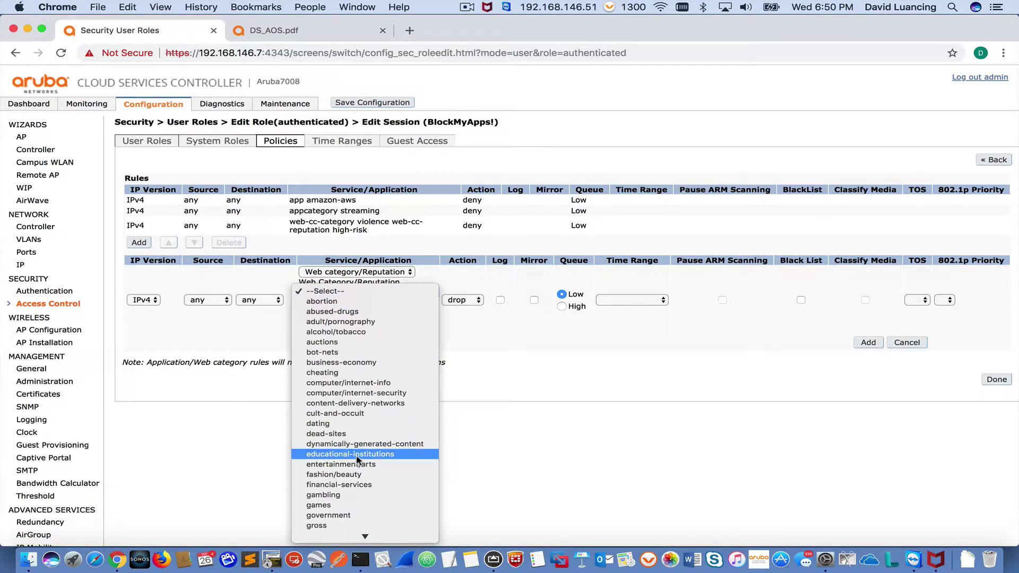
{"action": "left_click", "coordinate": [342, 424]}
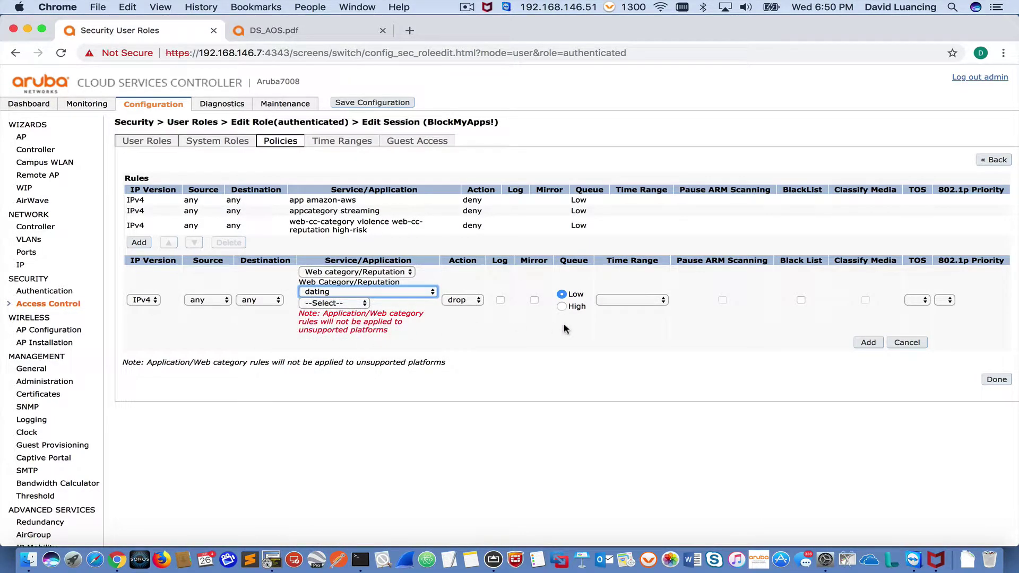
{"action": "left_click", "coordinate": [362, 304]}
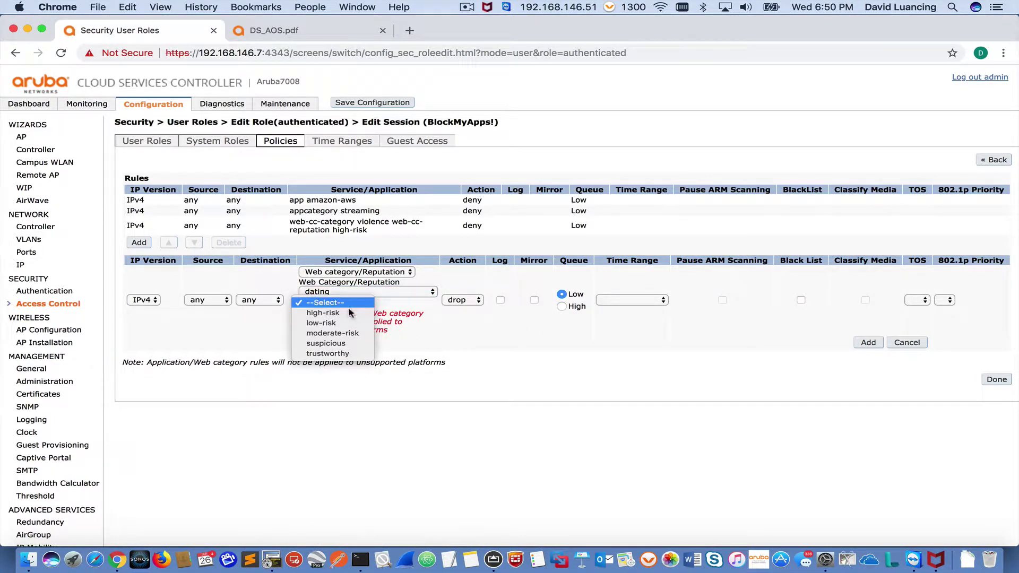
{"action": "left_click", "coordinate": [334, 313]}
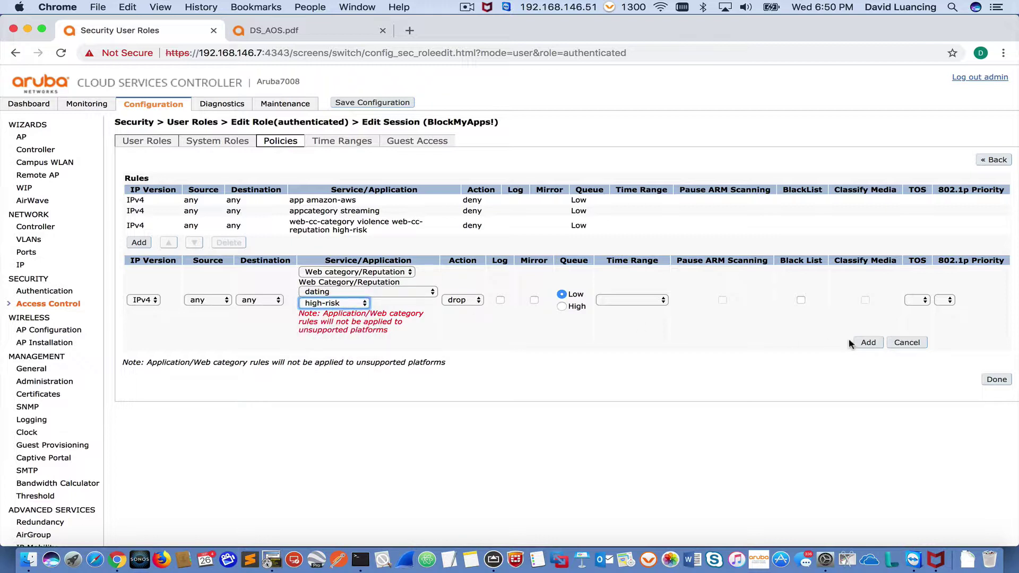
{"action": "left_click", "coordinate": [868, 343]}
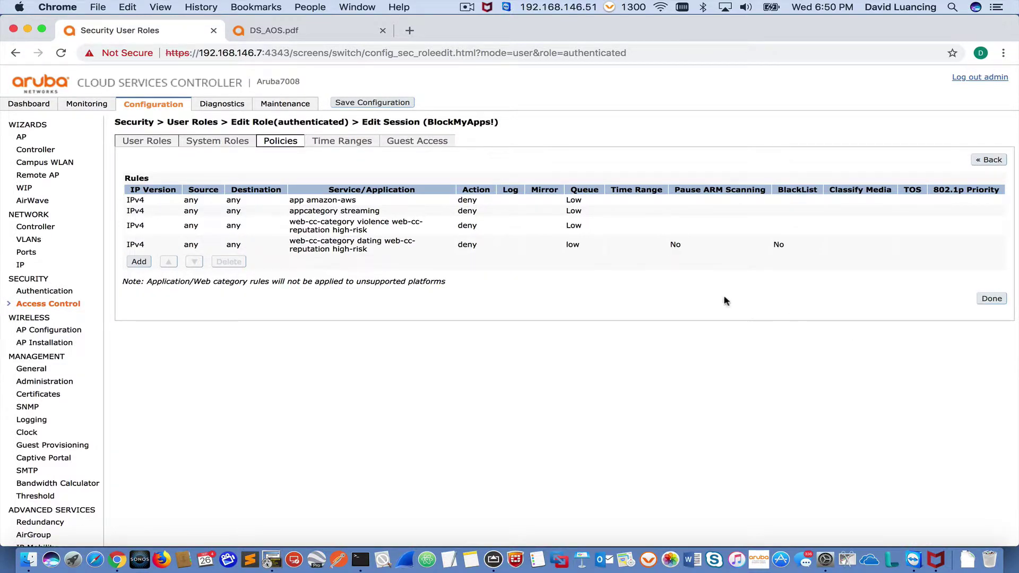
Add another IPv4 rule that drops the gambling web category with moderate-risk reputation from any source to any destination.
{"action": "left_click", "coordinate": [139, 261]}
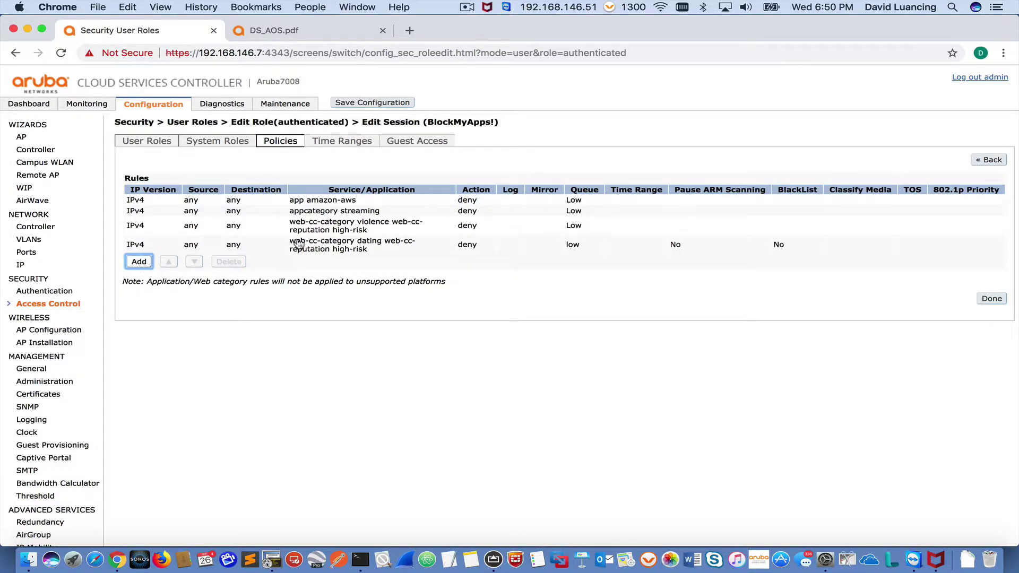
{"action": "left_click", "coordinate": [324, 290]}
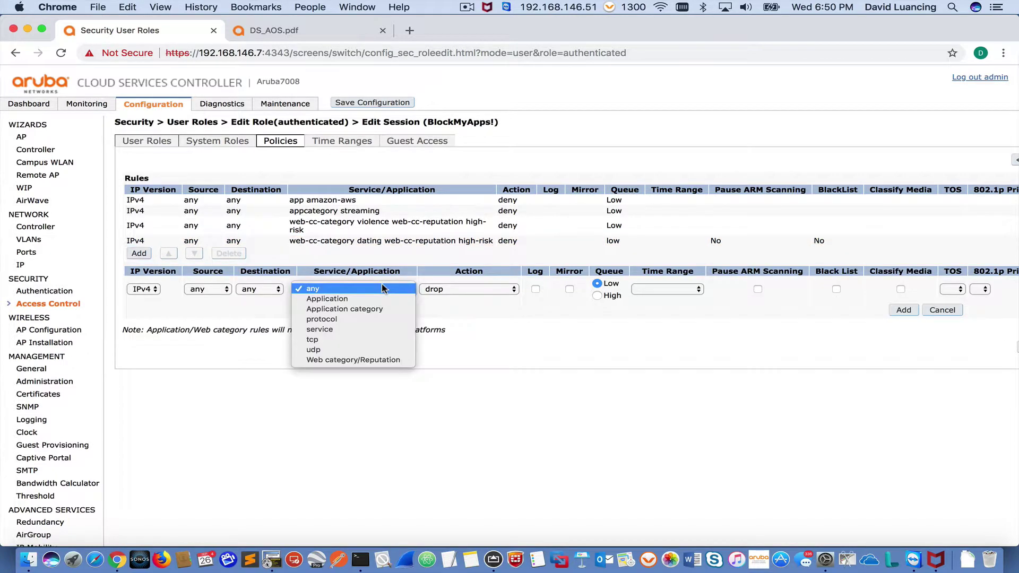
{"action": "left_click", "coordinate": [396, 361]}
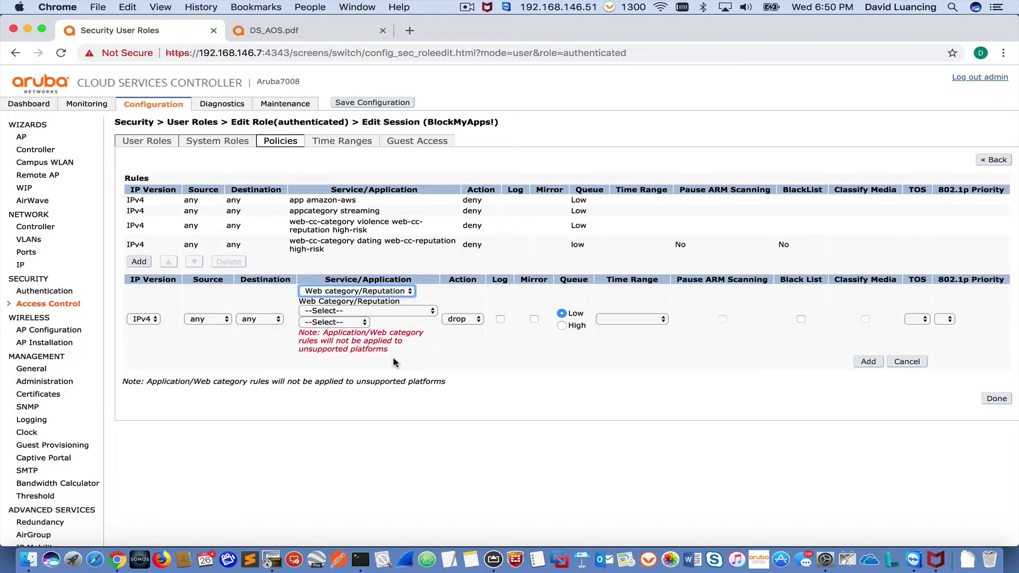
{"action": "left_click", "coordinate": [354, 311]}
{"action": "scroll", "coordinate": [364, 443], "scroll_direction": "down", "scroll_amount": 3}
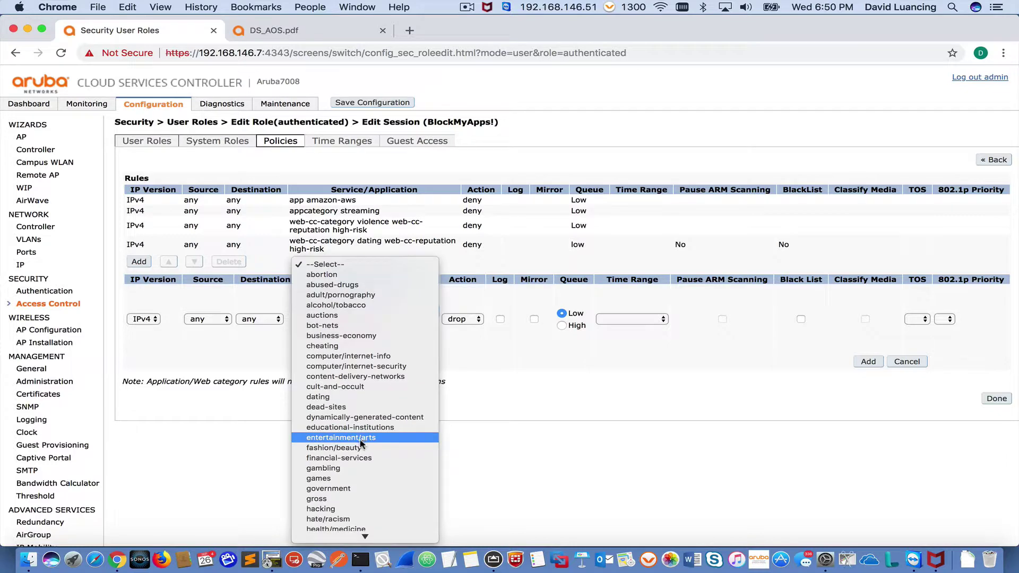
{"action": "left_click", "coordinate": [356, 466]}
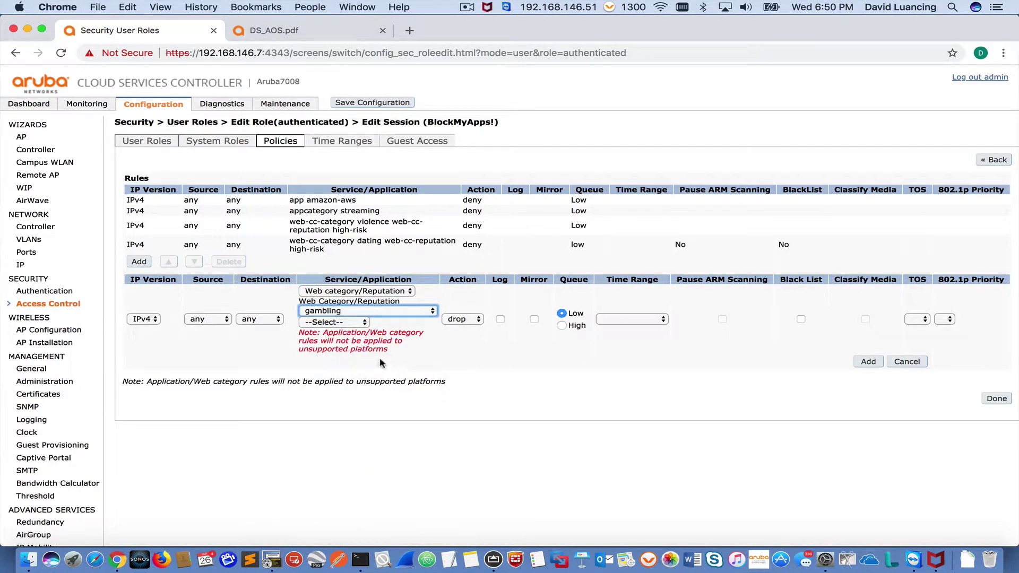
{"action": "left_click", "coordinate": [347, 324]}
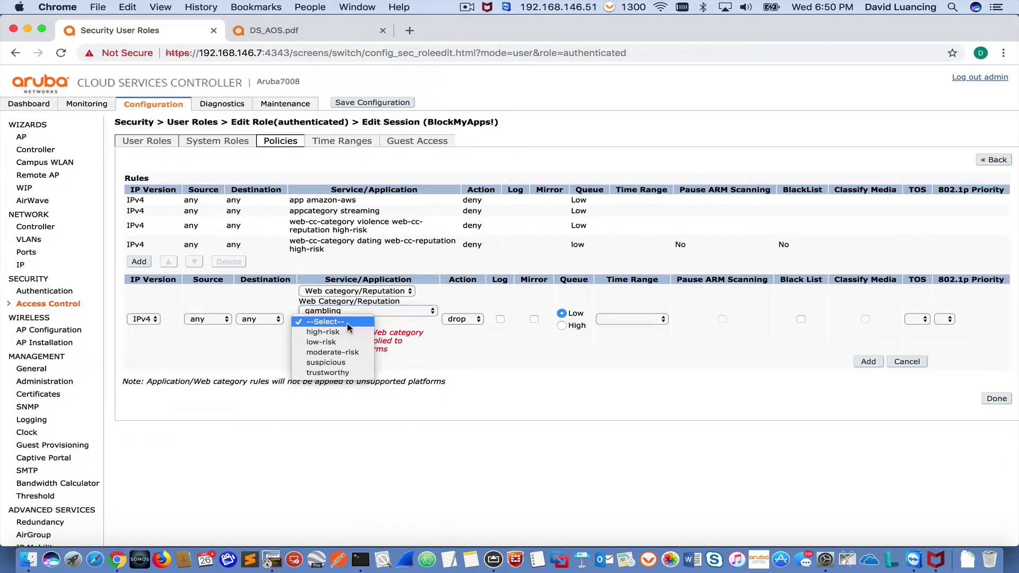
{"action": "left_click", "coordinate": [334, 353]}
{"action": "left_click", "coordinate": [867, 360]}
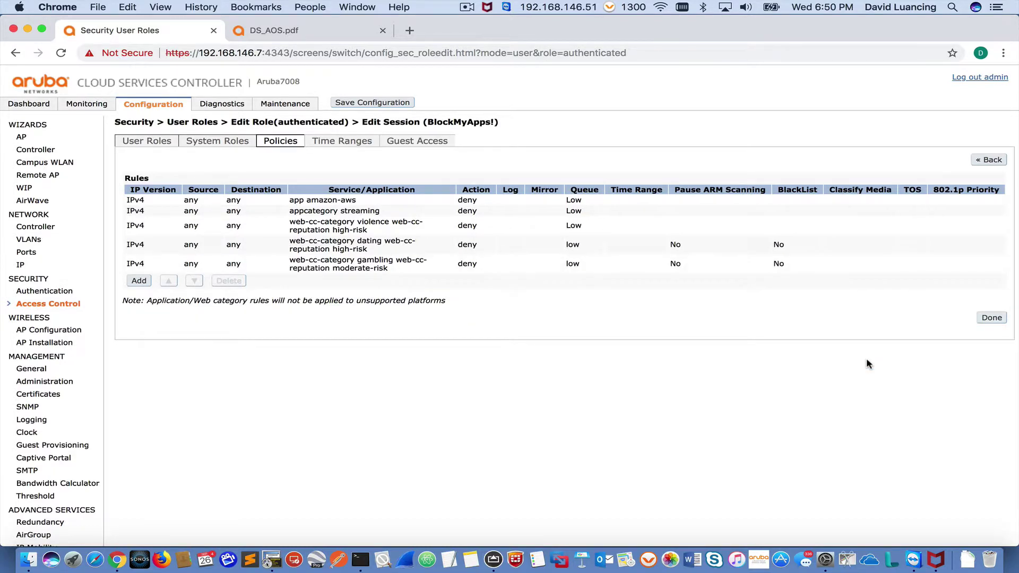
Finish editing the BlockMyApps! policy, apply the changes to the authenticated role and save the controller configuration.
{"action": "left_click", "coordinate": [990, 319]}
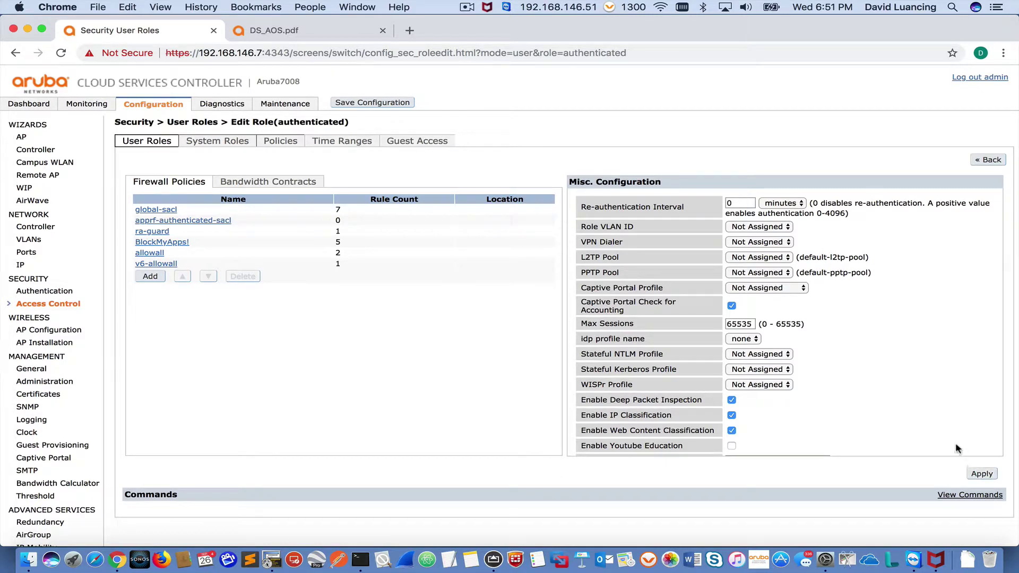
{"action": "scroll", "coordinate": [876, 390], "scroll_direction": "down", "scroll_amount": 1}
{"action": "scroll", "coordinate": [875, 390], "scroll_direction": "down", "scroll_amount": 1}
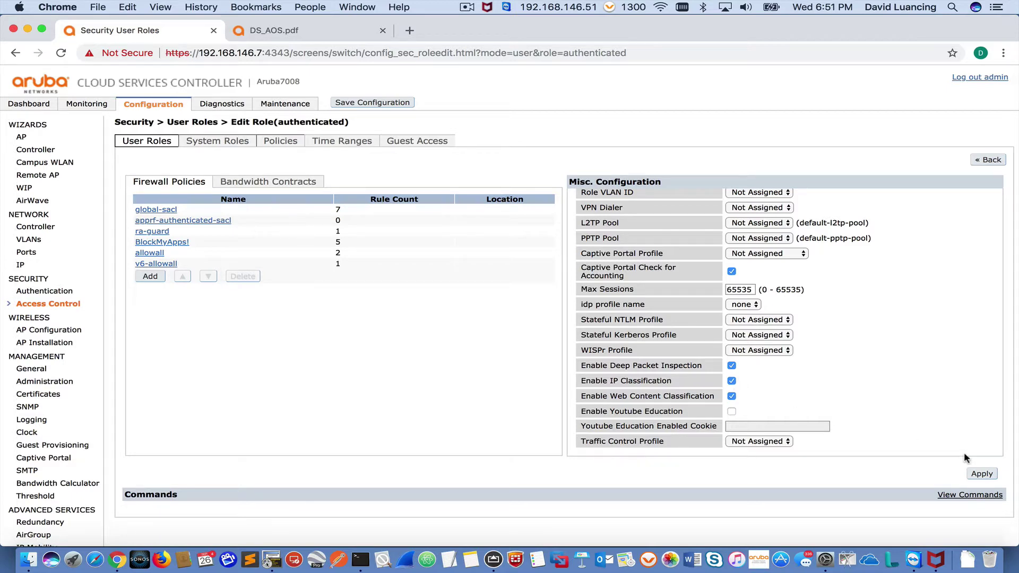
{"action": "left_click", "coordinate": [980, 475]}
{"action": "left_click", "coordinate": [981, 474]}
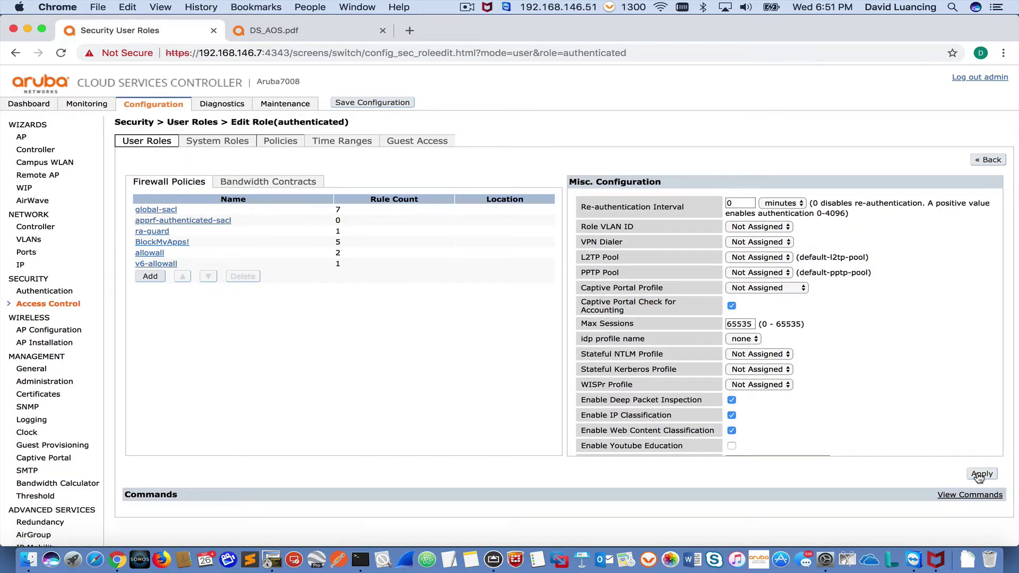
{"action": "left_click", "coordinate": [980, 475]}
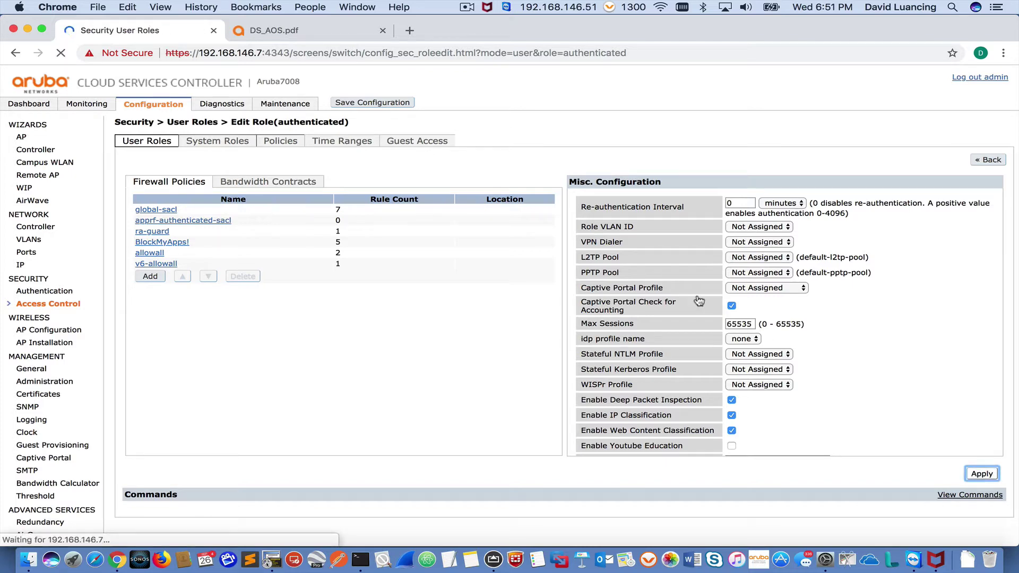
{"action": "left_click", "coordinate": [395, 104]}
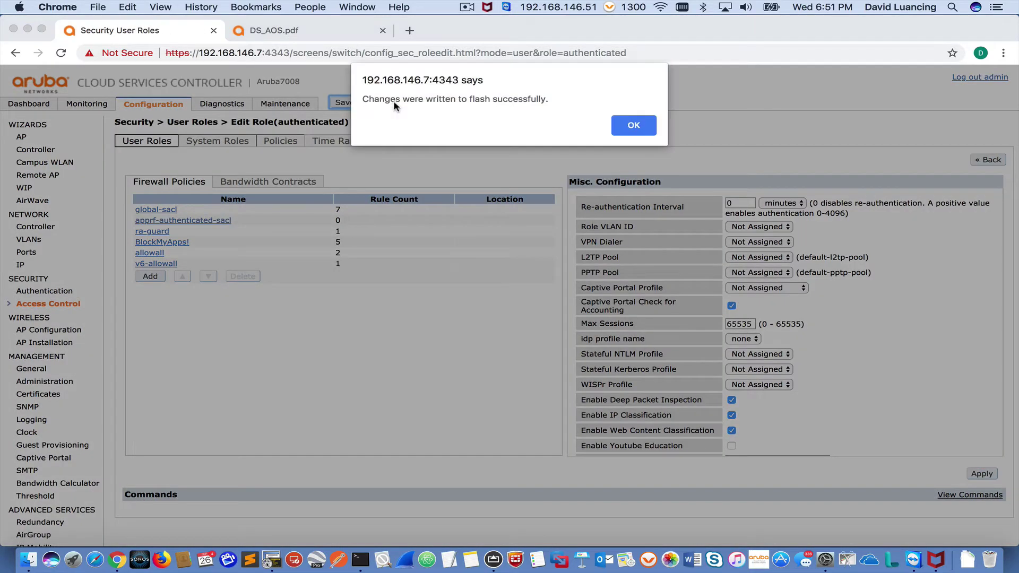
{"action": "left_click", "coordinate": [633, 126]}
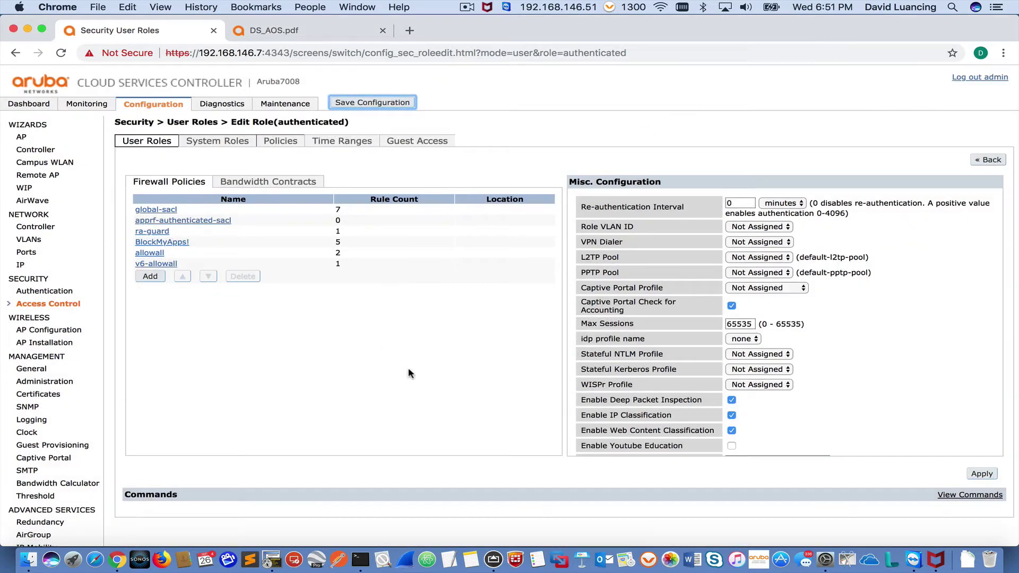